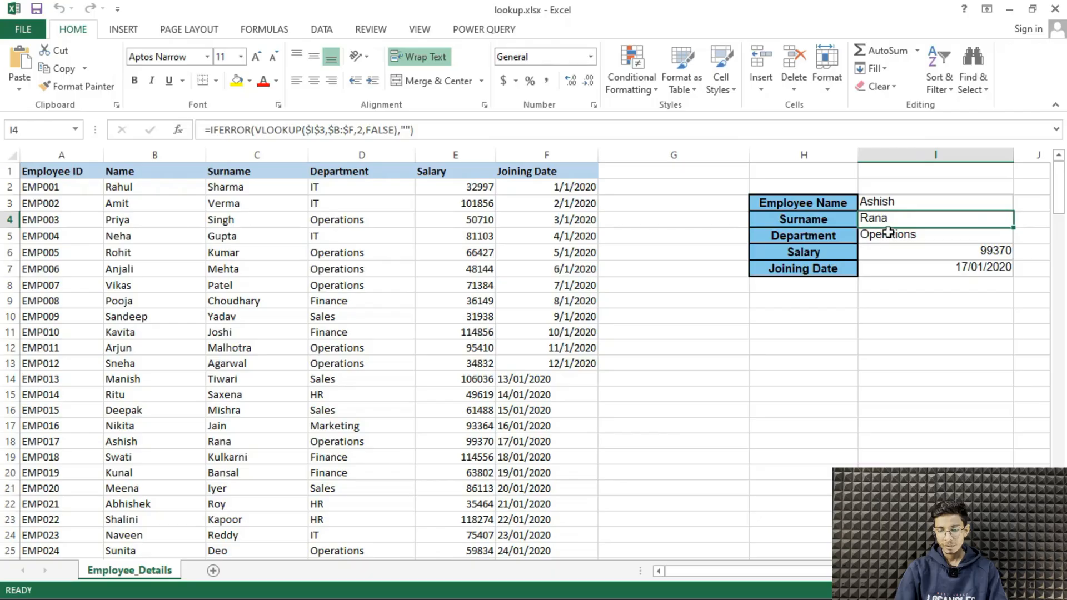
Inspect the lookup formulas for department, salary and joining date in cells I5 to I7
{"action": "left_click", "coordinate": [889, 233]}
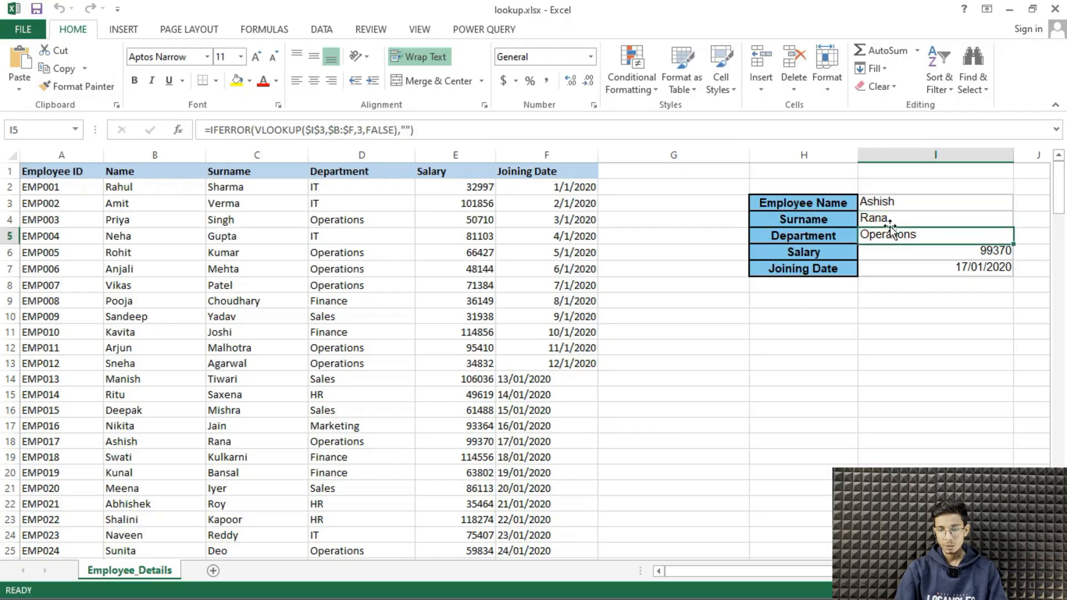
{"action": "left_click", "coordinate": [915, 257]}
{"action": "left_click", "coordinate": [897, 268]}
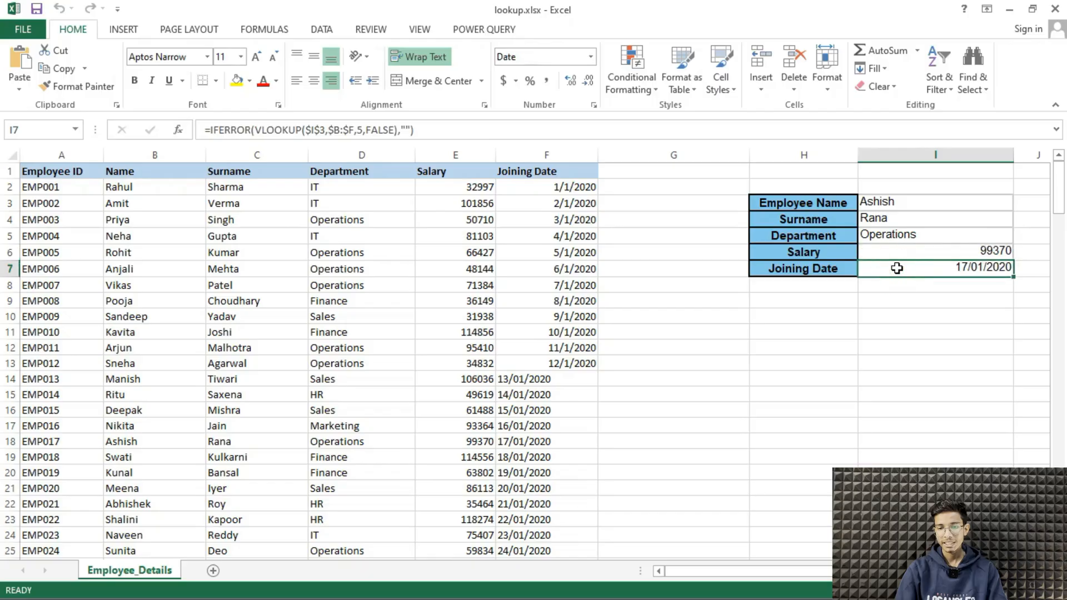
Replace the employee name in I3 with the first name listed in row 6 of the table
{"action": "left_click", "coordinate": [906, 203]}
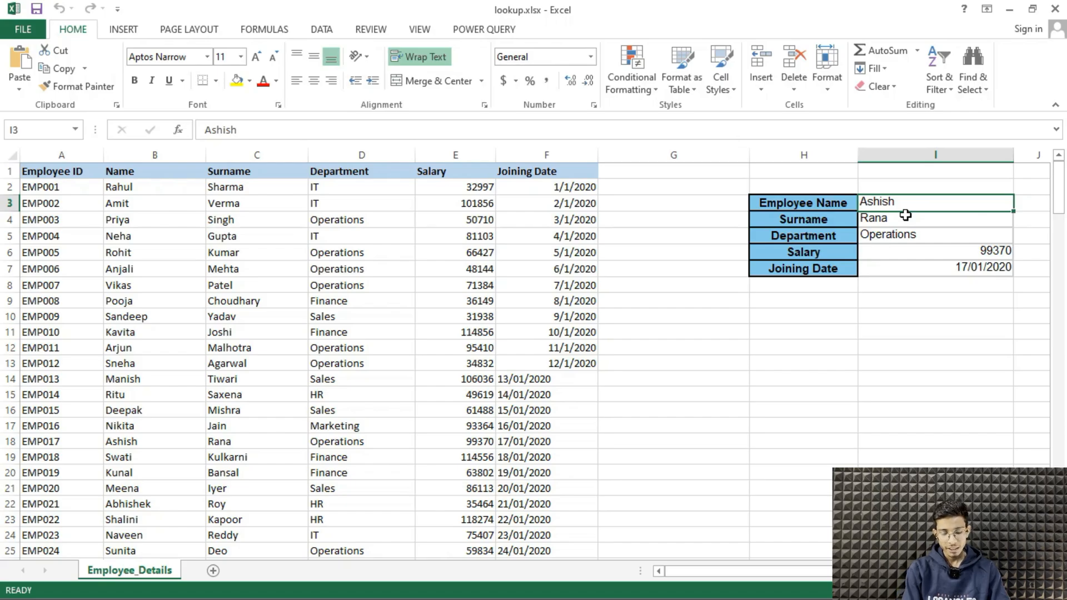
{"action": "type", "text": "Rana"}
{"action": "type", "text": "ohi"}
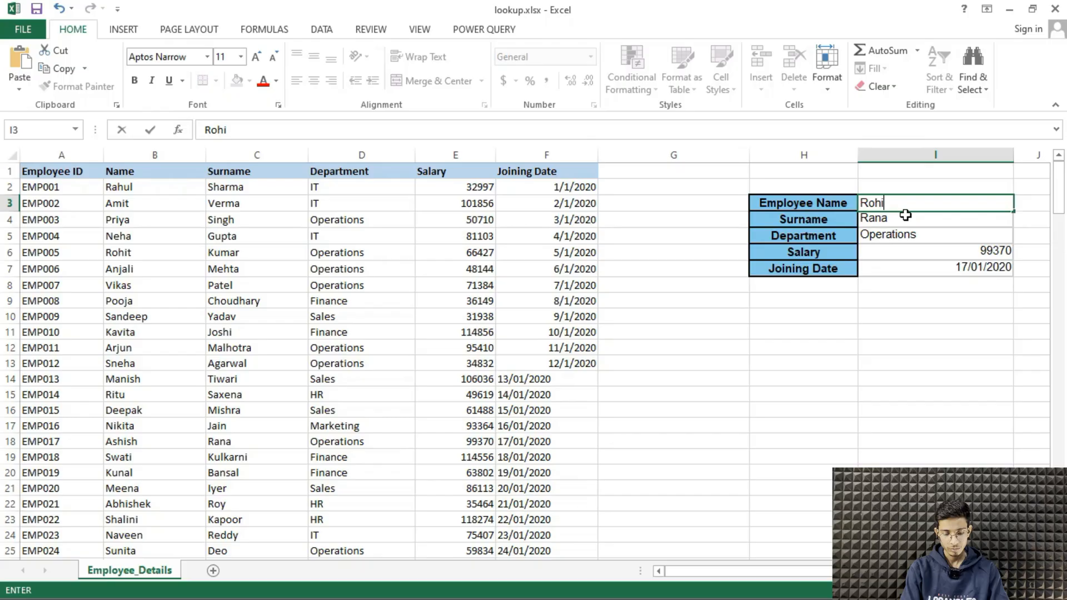
{"action": "type", "text": "t"}
{"action": "key", "text": "Return"}
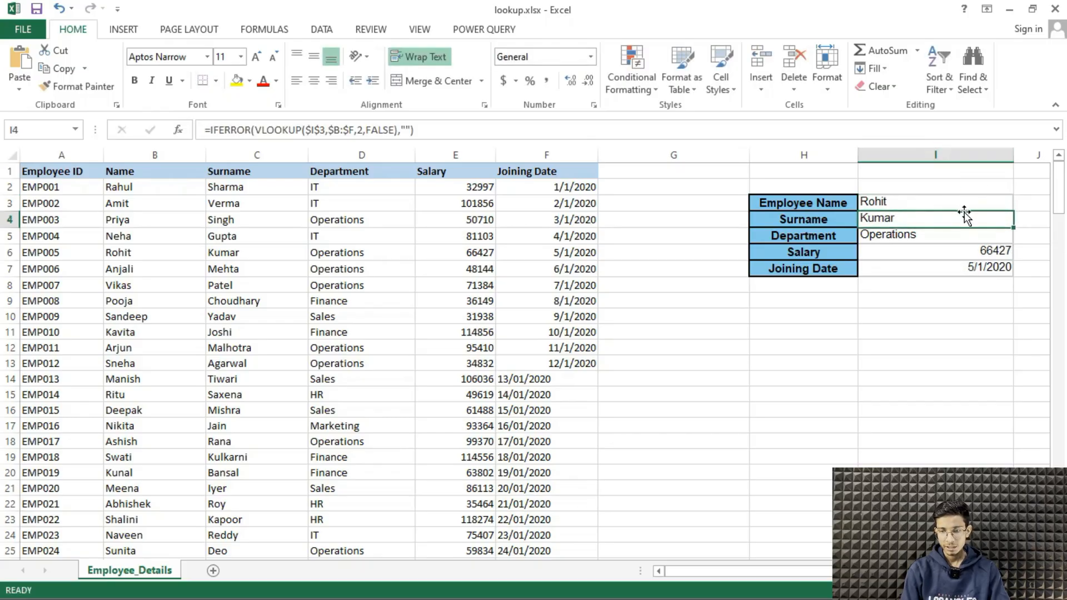
Compare the salary and joining date returned in I6 and I7 with the employee's record in row 6
{"action": "left_click", "coordinate": [935, 256]}
{"action": "left_click", "coordinate": [929, 270]}
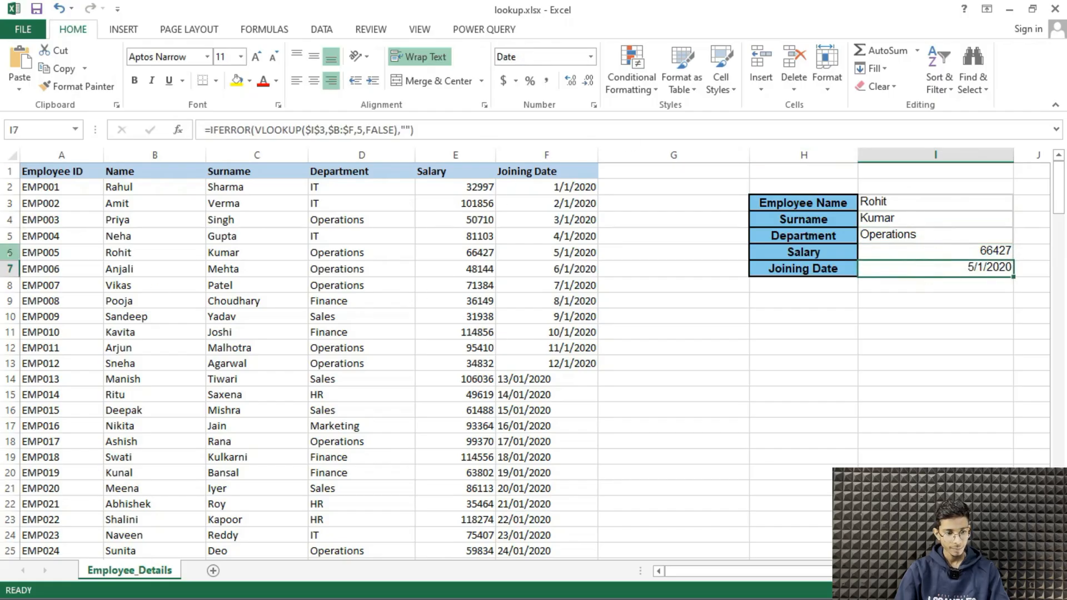
{"action": "left_click", "coordinate": [11, 253]}
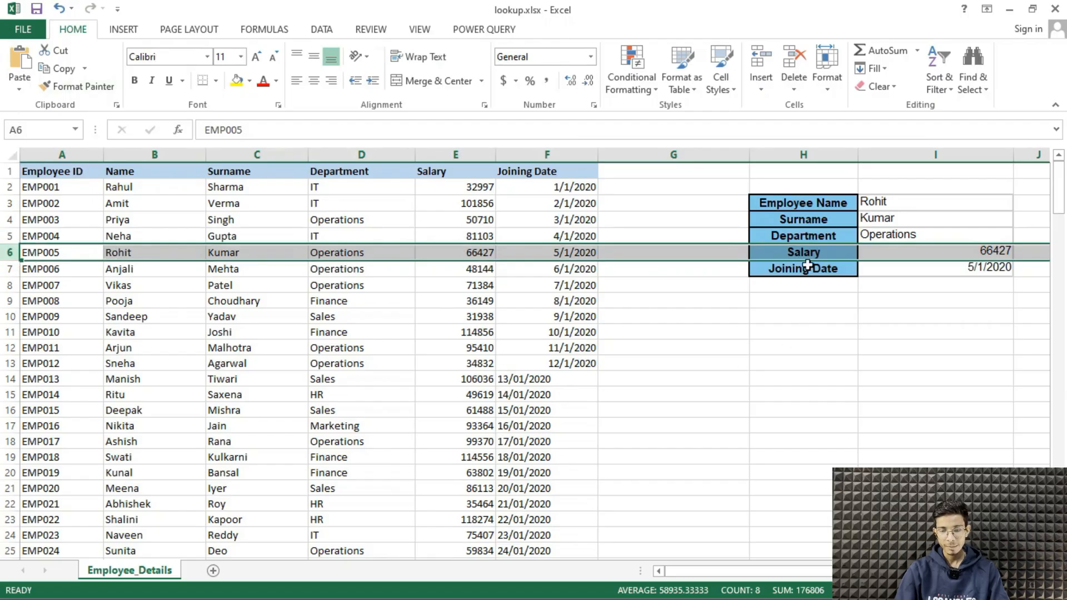
{"action": "left_click", "coordinate": [924, 200]}
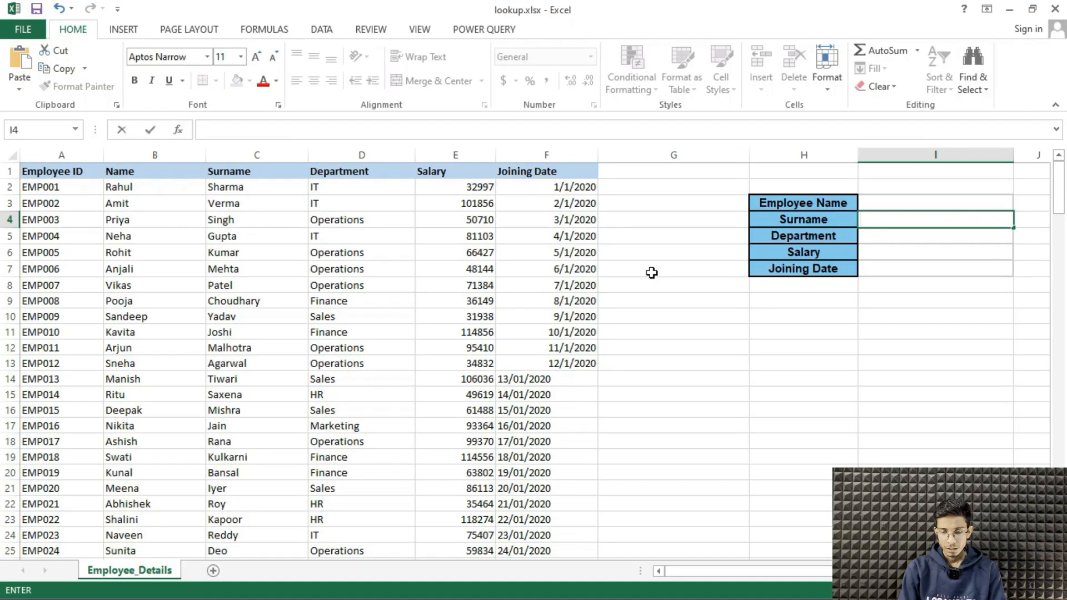
Start a VLOOKUP formula in the Surname cell I4 with the absolute reference $I$3 as the lookup value
{"action": "type", "text": "="}
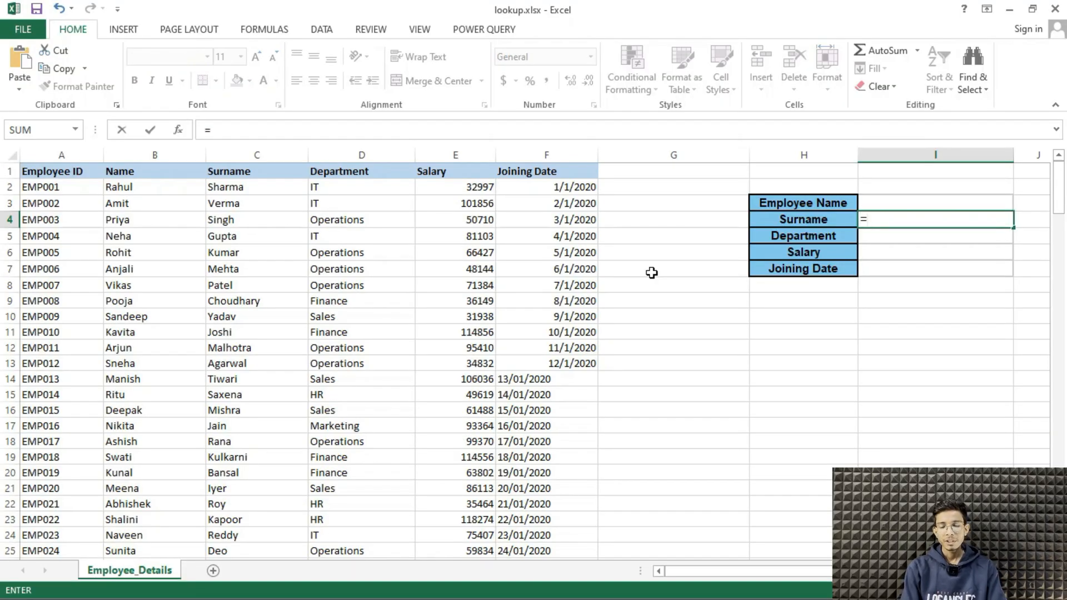
{"action": "type", "text": "vl"}
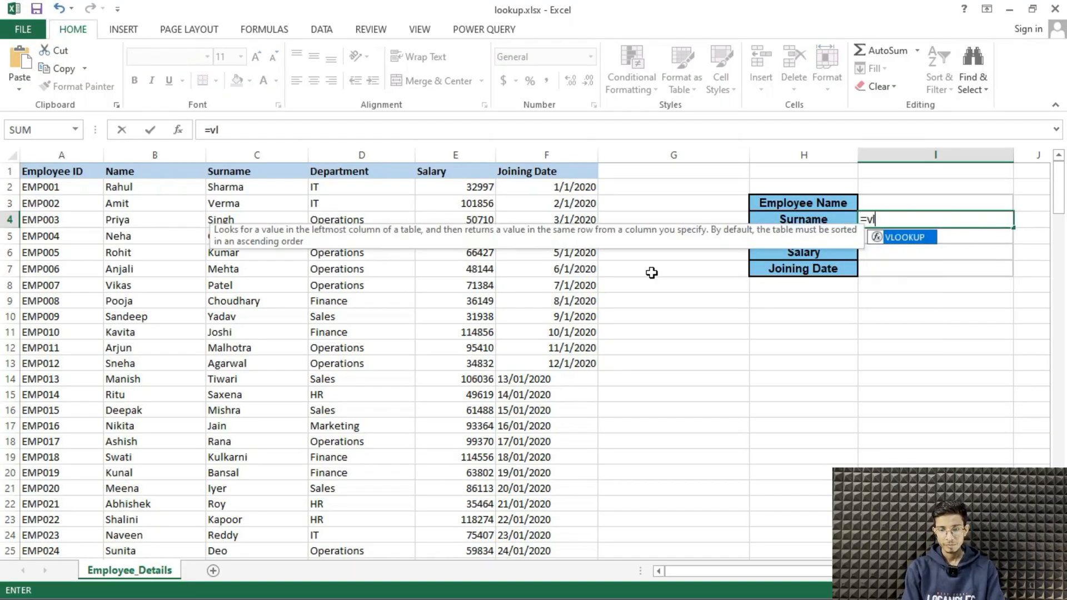
{"action": "key", "text": "Tab"}
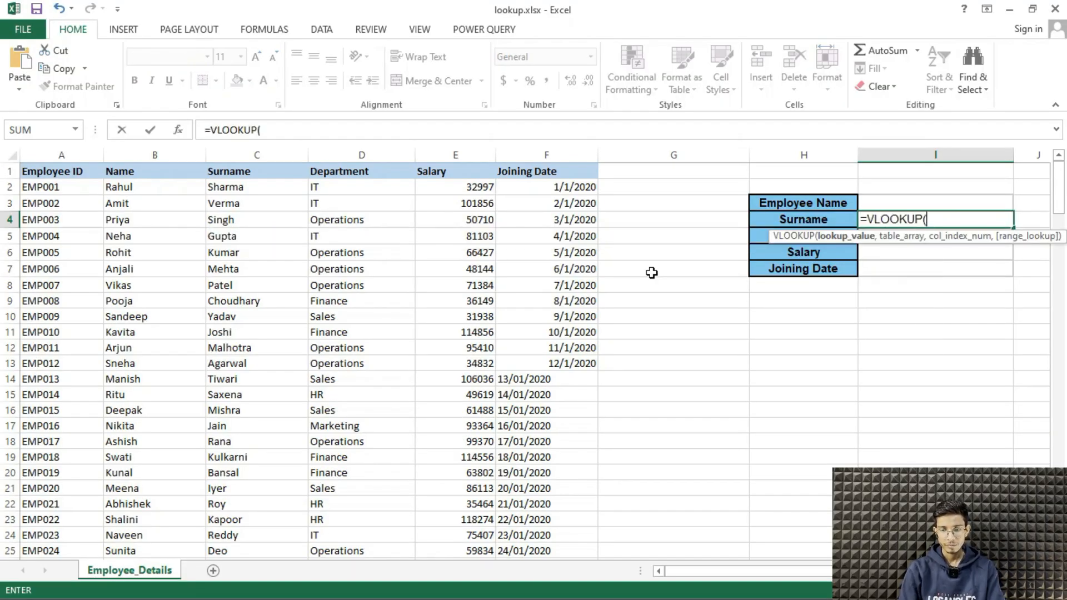
{"action": "left_click", "coordinate": [925, 204]}
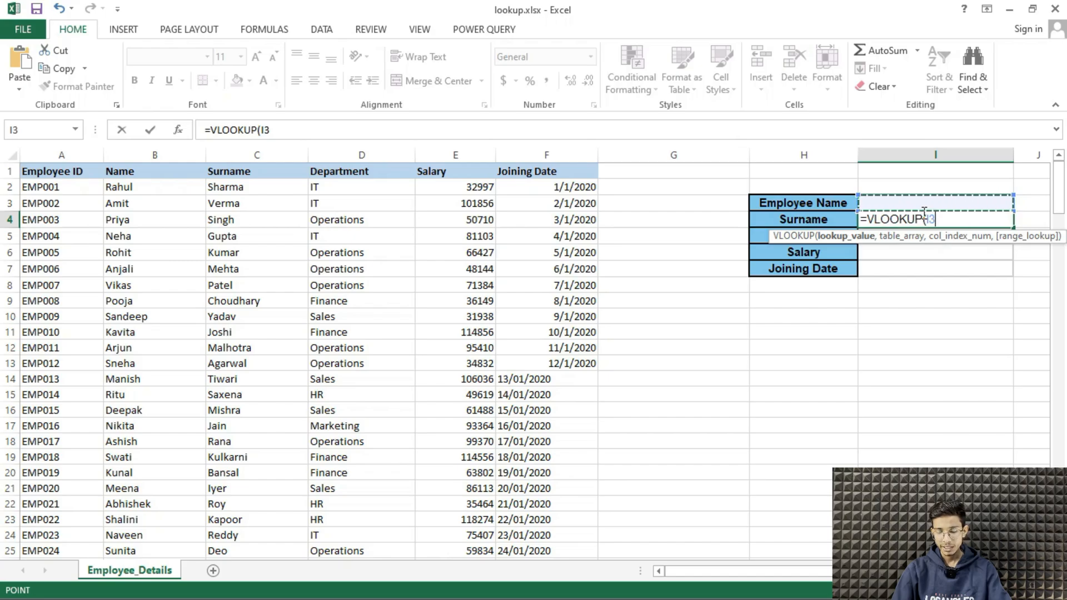
{"action": "key", "text": "F4"}
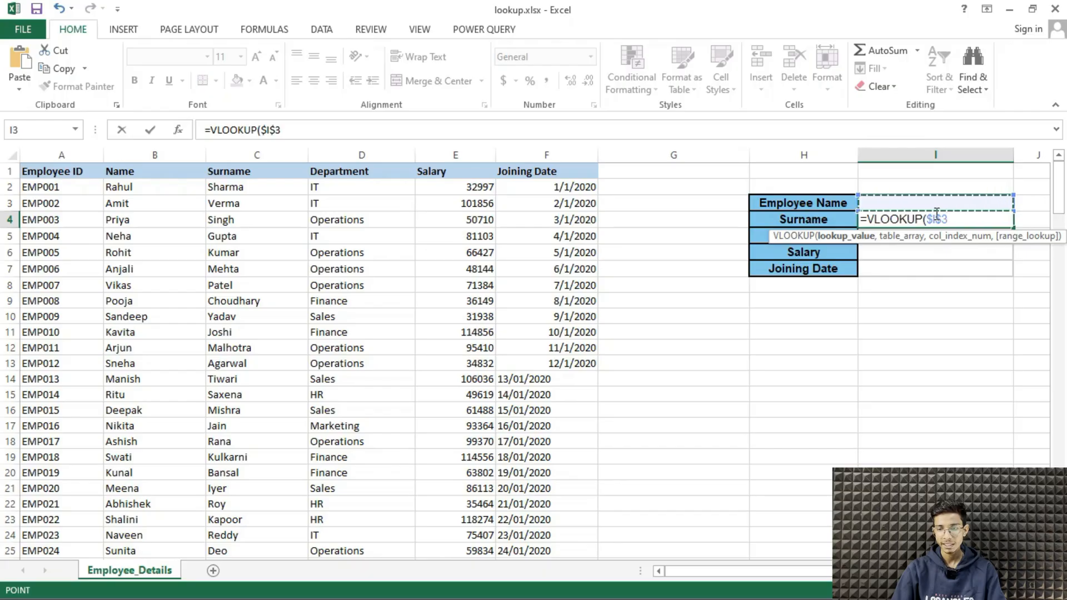
{"action": "type", "text": ","}
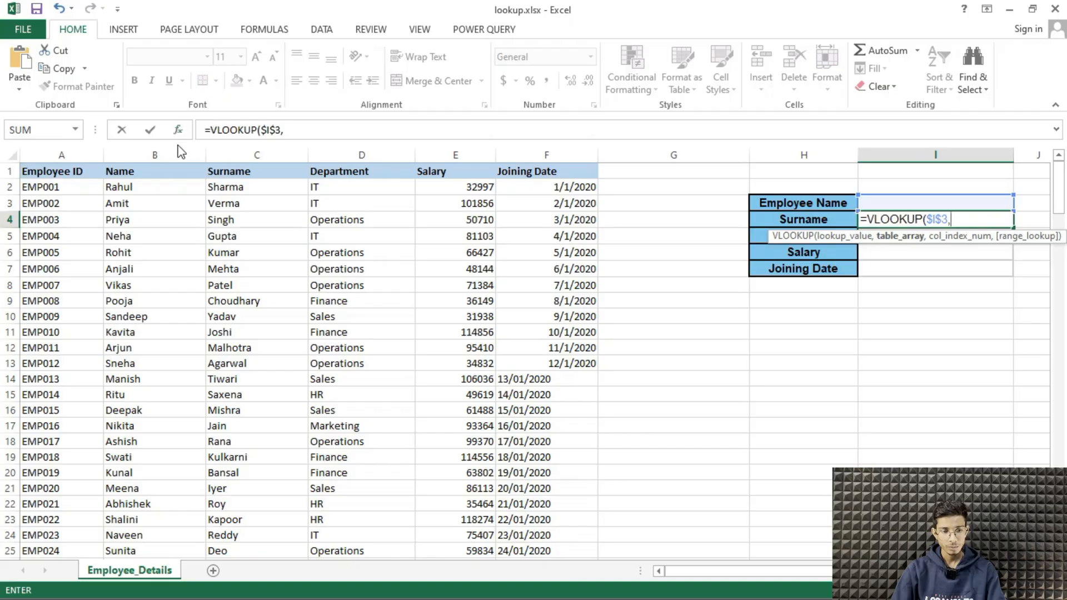
Set the VLOOKUP table array to the absolute column range $B:$F, covering Name through Joining Date
{"action": "left_click_drag", "start_coordinate": [171, 145], "coordinate": [581, 172]}
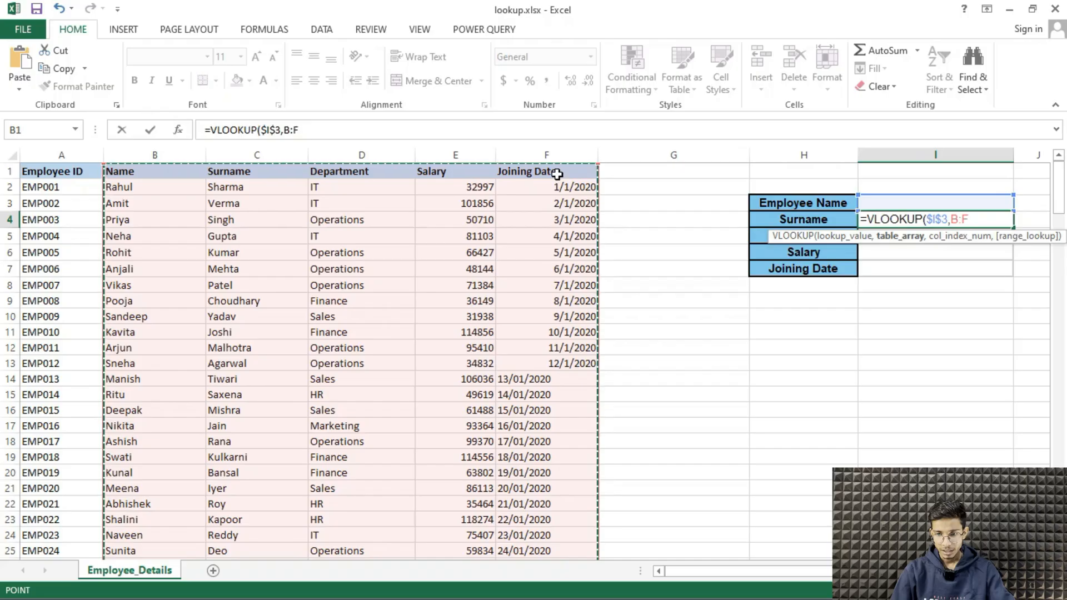
{"action": "key", "text": "F4"}
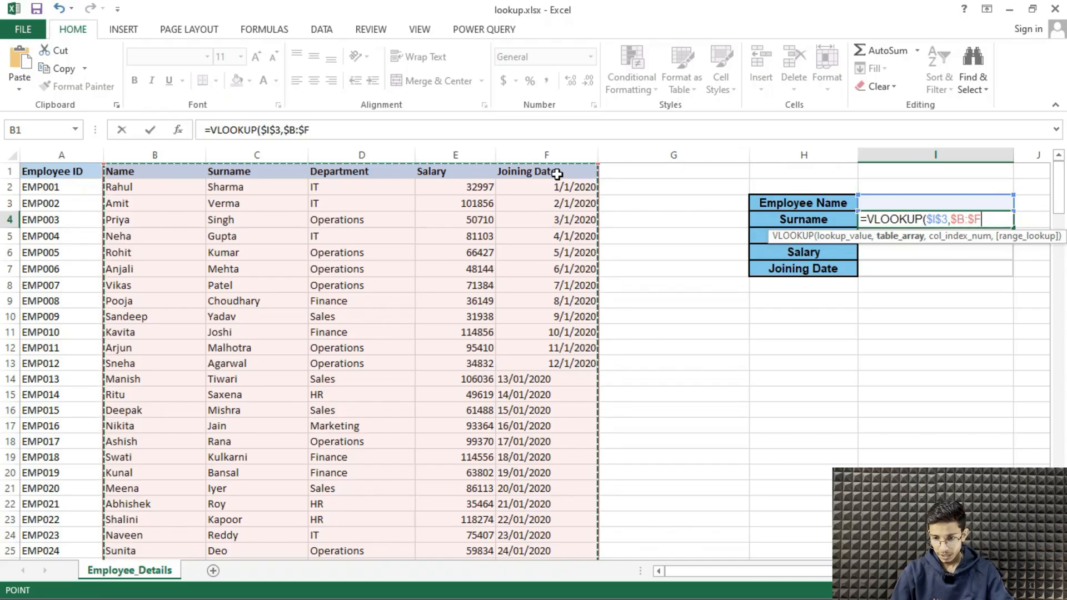
{"action": "type", "text": ","}
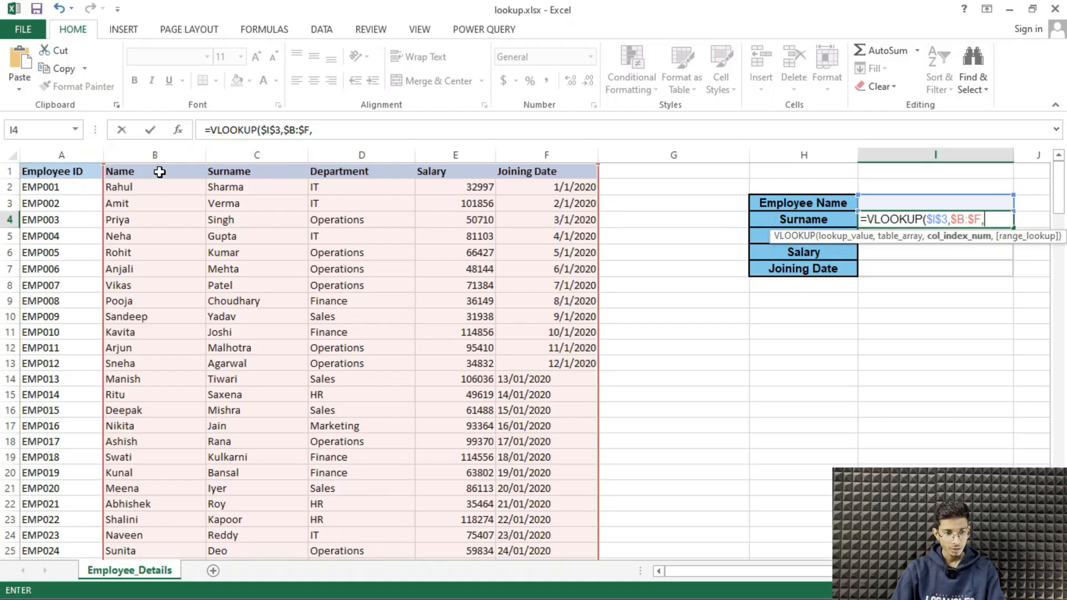
{"action": "left_click", "coordinate": [265, 154]}
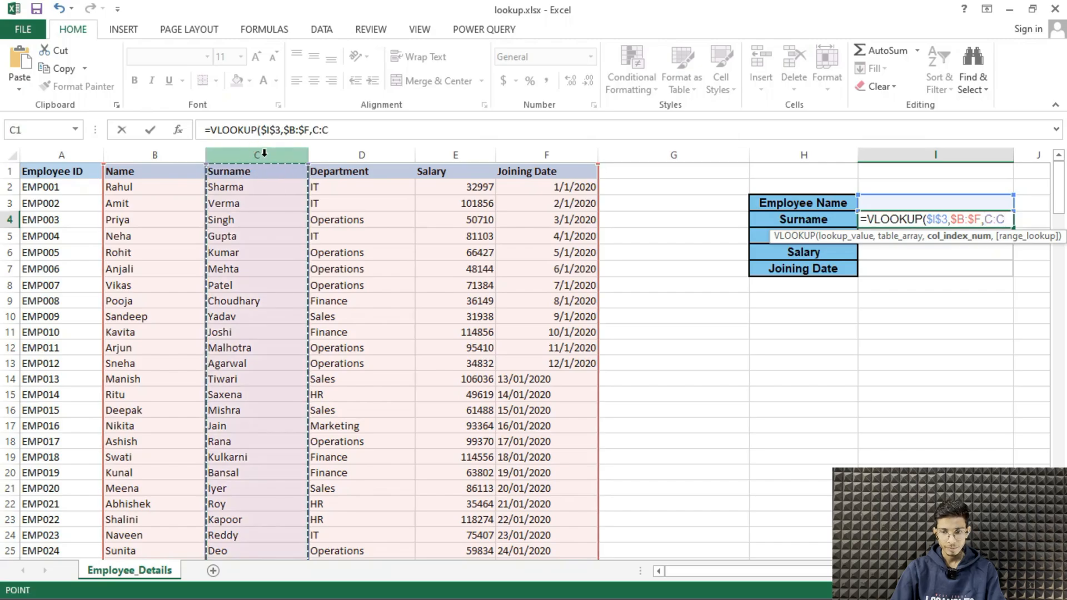
{"action": "left_click", "coordinate": [161, 156]}
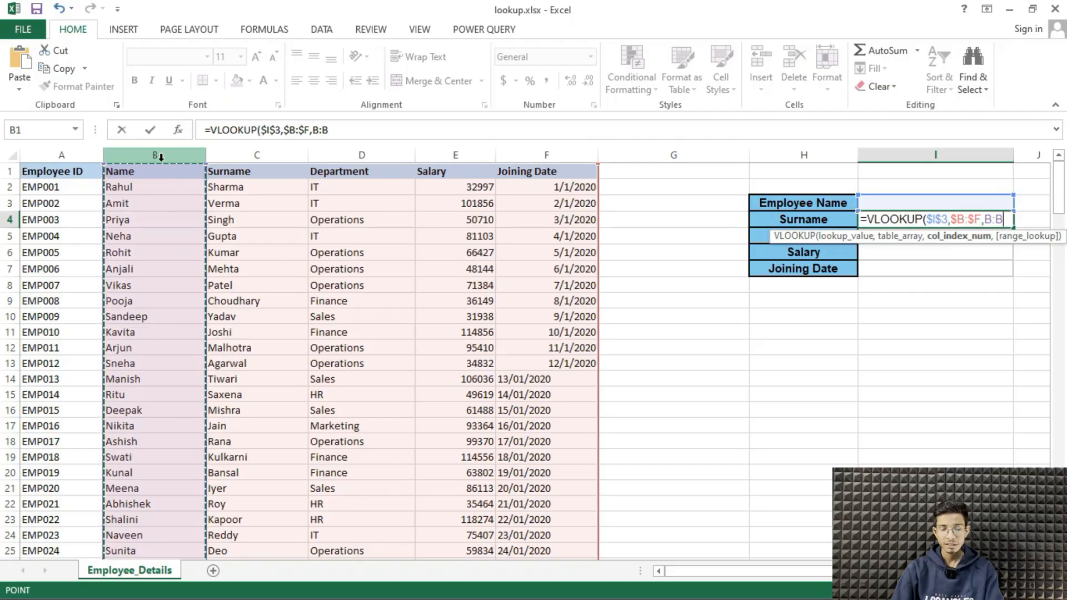
{"action": "left_click", "coordinate": [255, 157]}
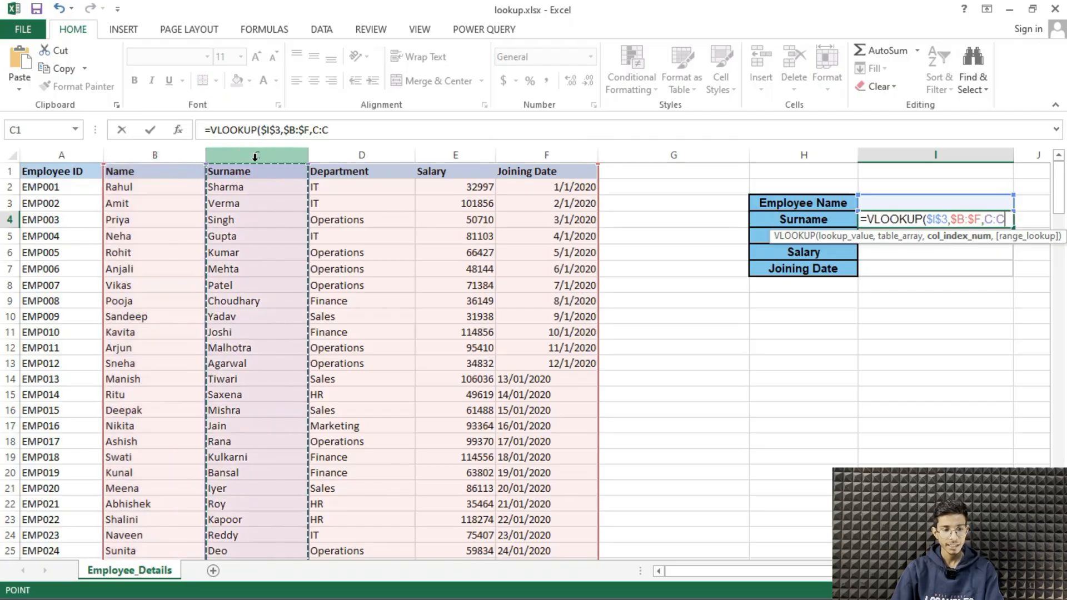
{"action": "key", "text": "BackSpace"}
{"action": "key", "text": "BackSpace"}
{"action": "key", "text": "BackSpace"}
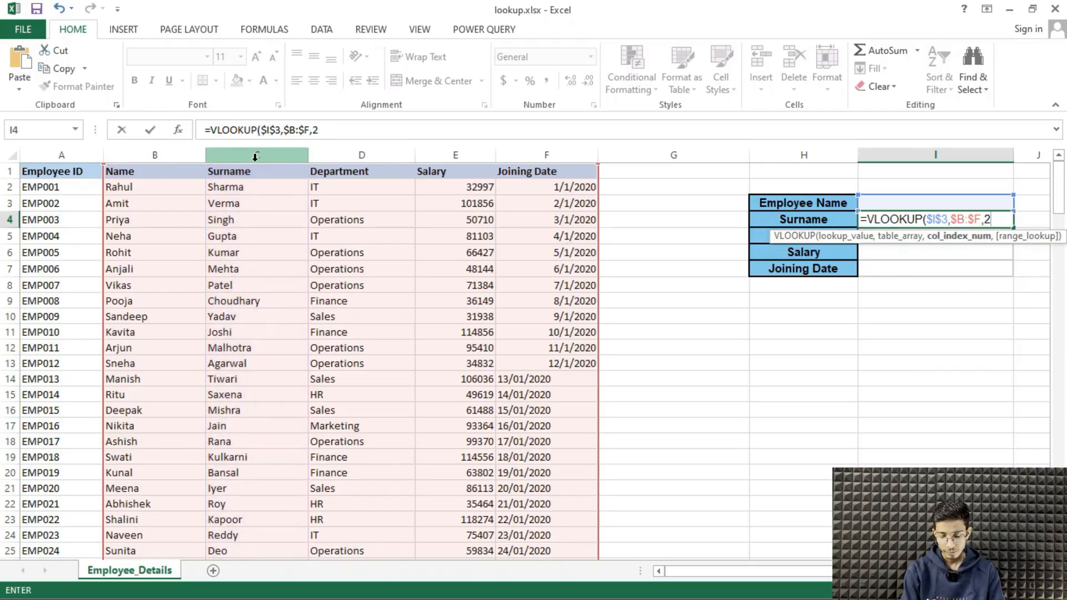
Complete the VLOOKUP formula in I4 with column index 2 and FALSE for an exact match
{"action": "type", "text": "2,"}
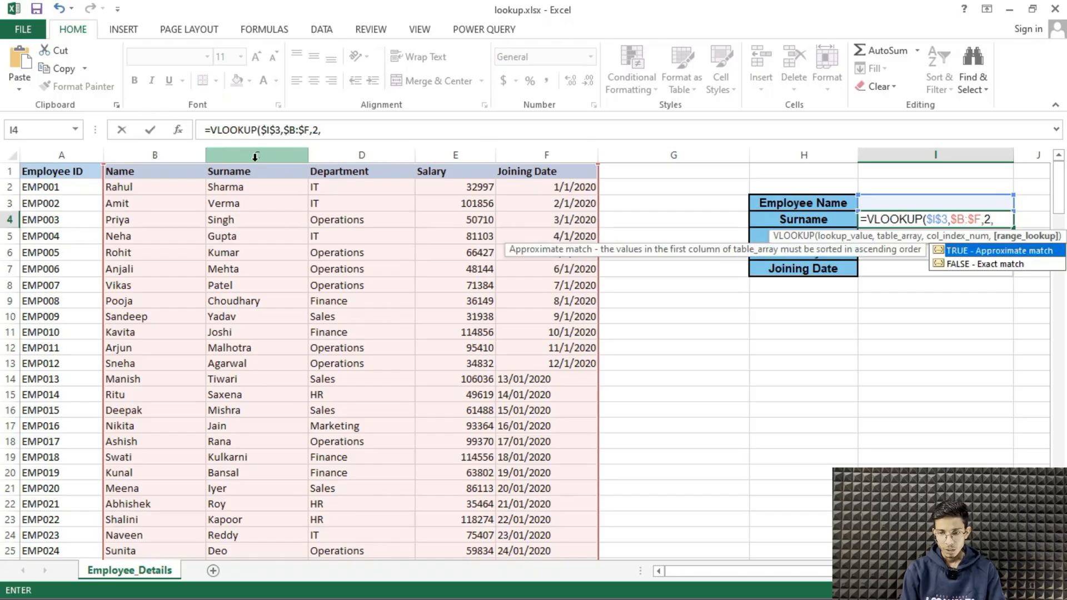
{"action": "key", "text": "Down"}
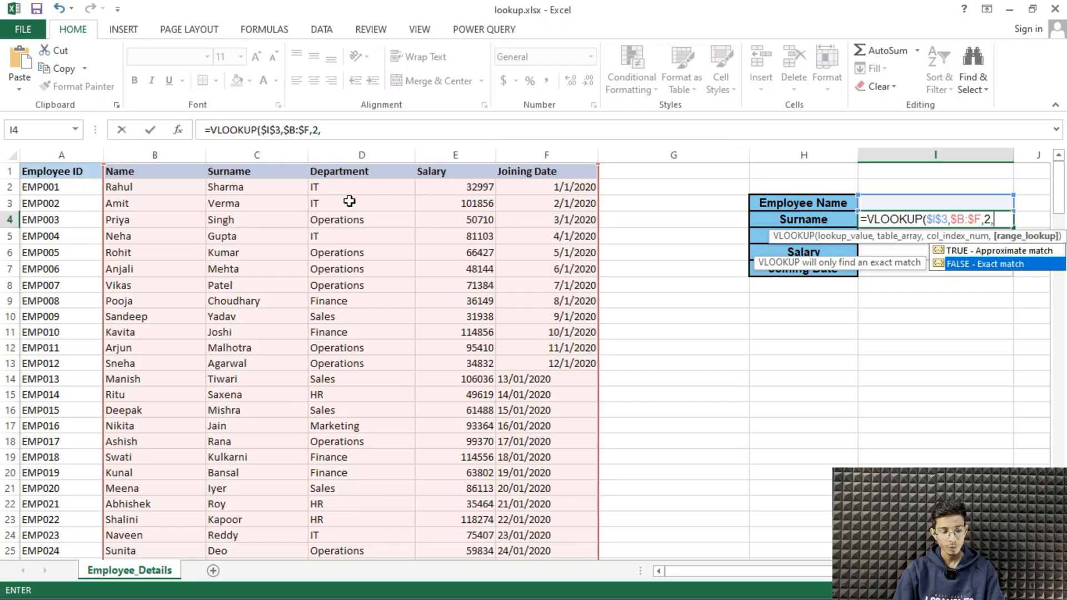
{"action": "key", "text": "Tab"}
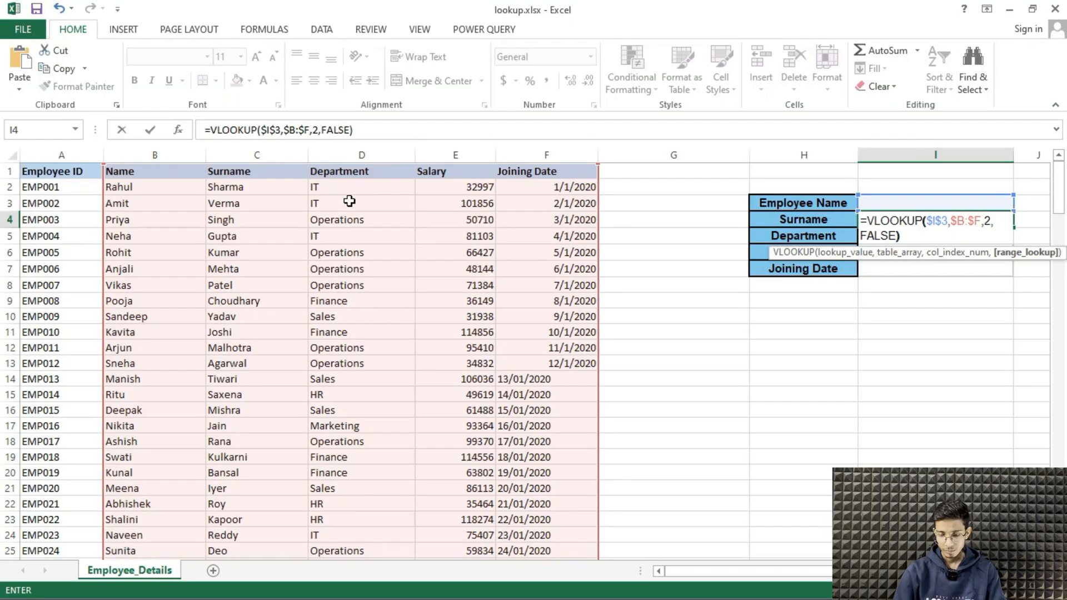
{"action": "type", "text": ")"}
{"action": "key", "text": "Return"}
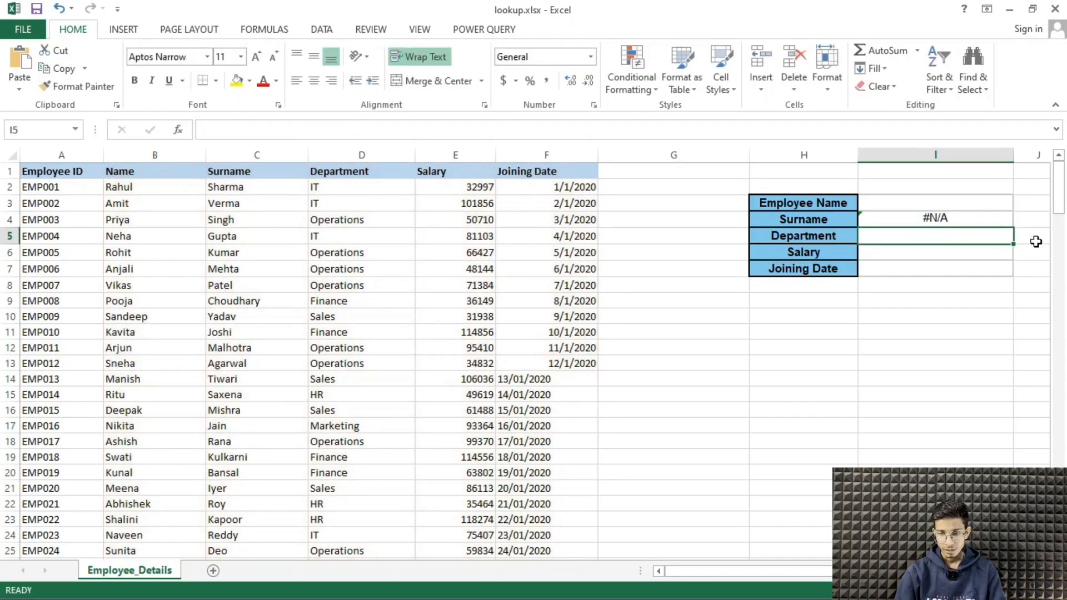
Enter the first name from row 3 in I3 and compare the surname returned in I4 with cell C3
{"action": "left_click", "coordinate": [954, 219]}
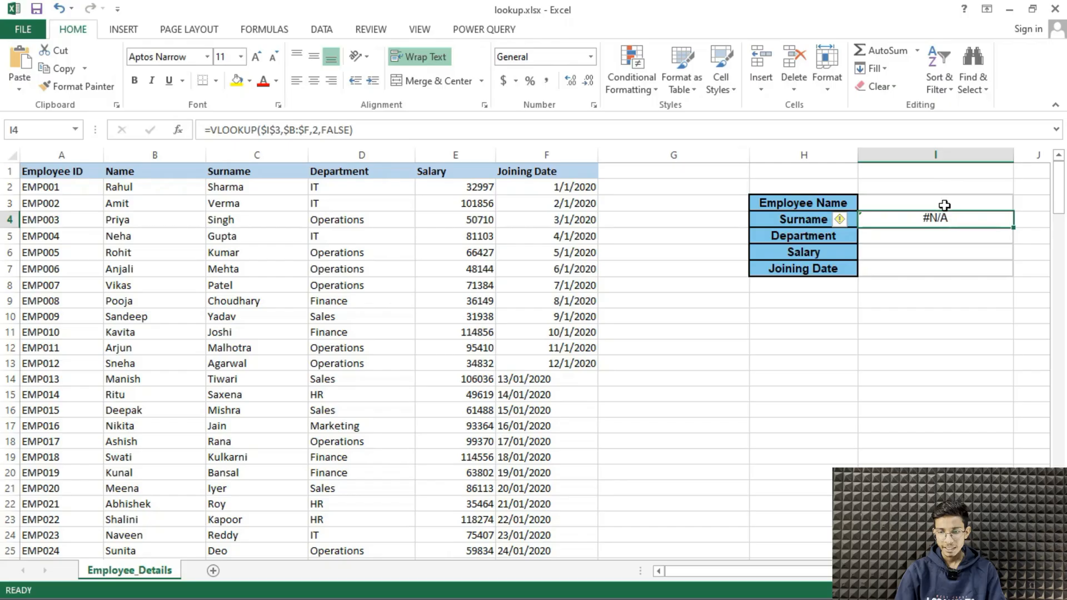
{"action": "left_click", "coordinate": [946, 201]}
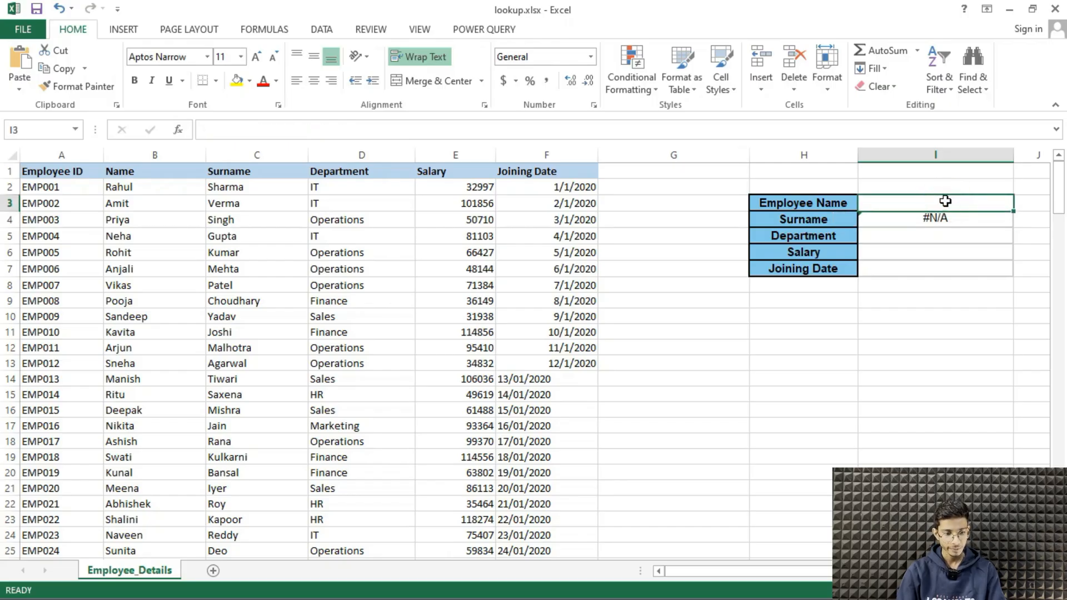
{"action": "type", "text": "Ami"}
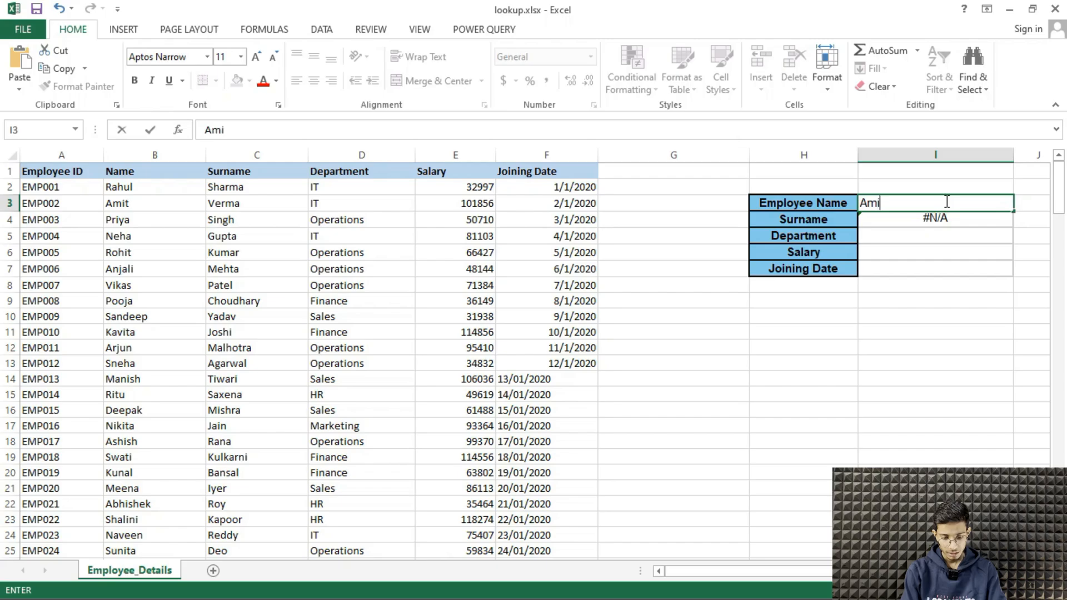
{"action": "type", "text": "t"}
{"action": "key", "text": "Return"}
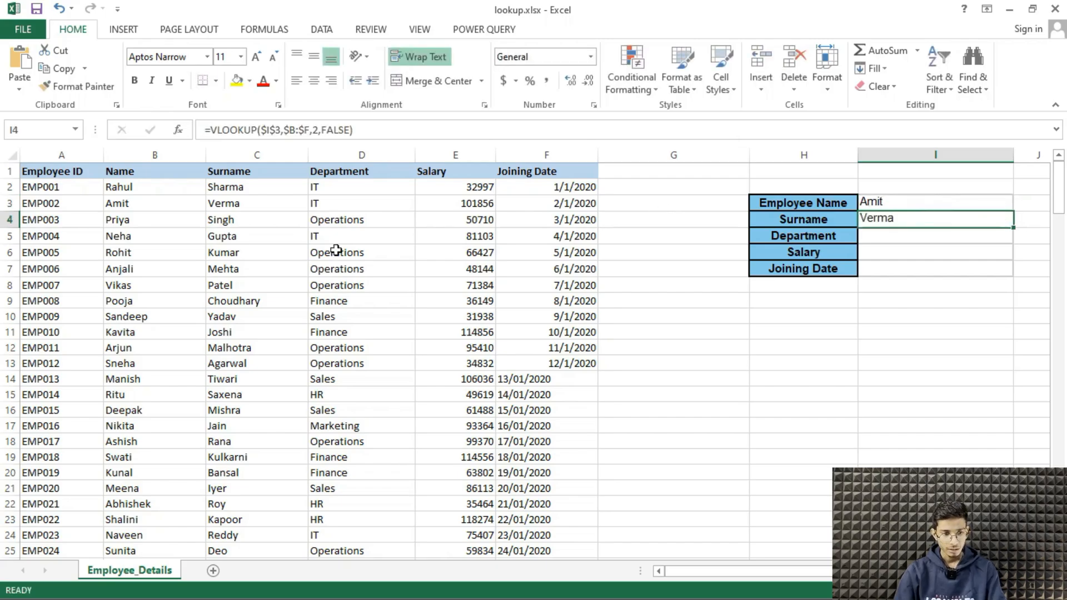
{"action": "left_click", "coordinate": [218, 203]}
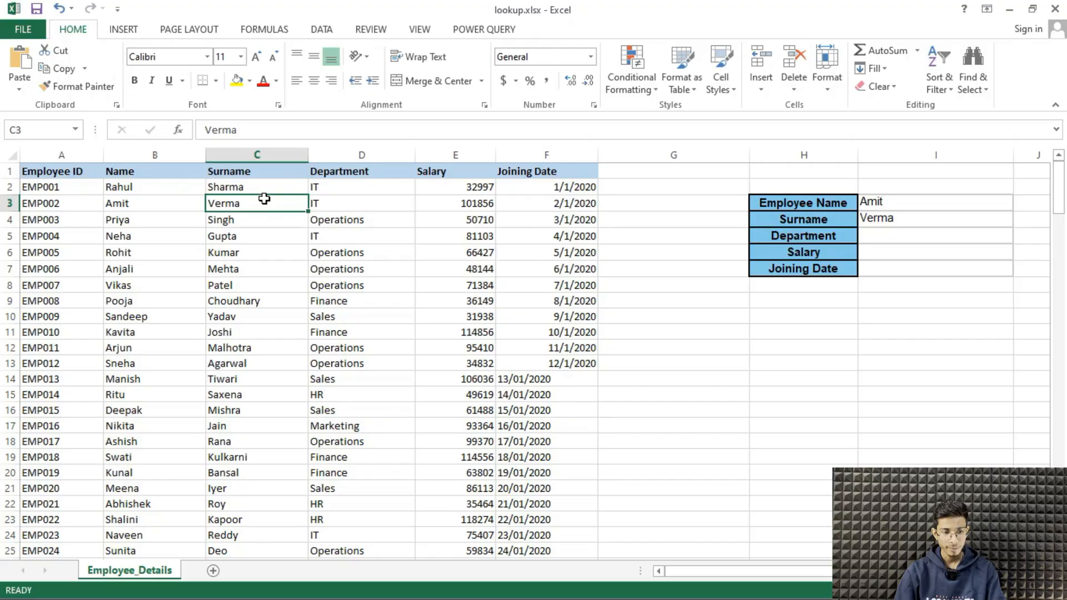
{"action": "left_click", "coordinate": [917, 221]}
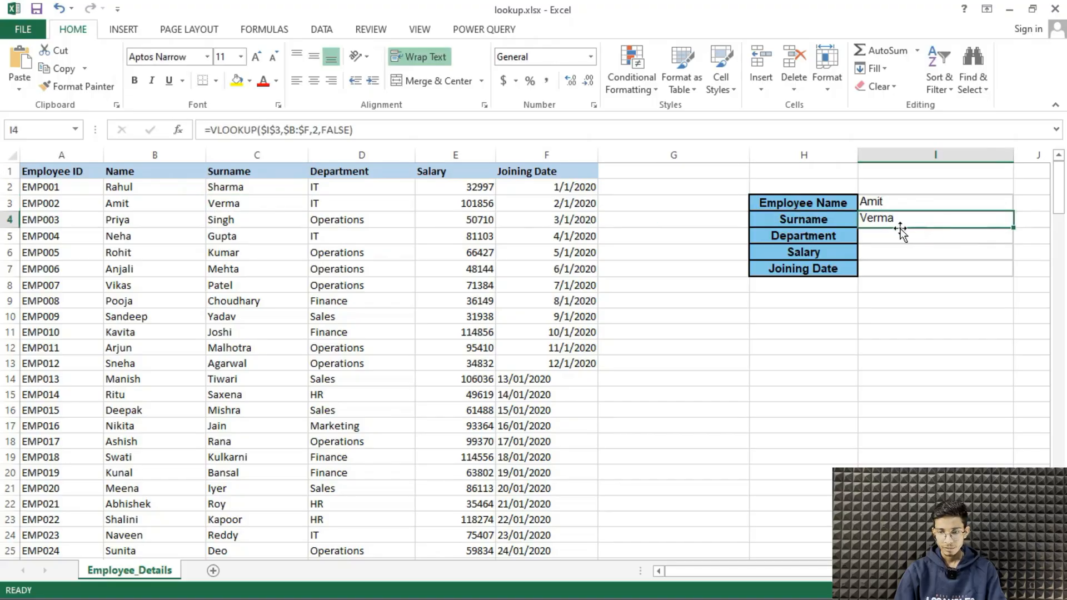
Copy the surname VLOOKUP formula from I4 into the Department cell I5
{"action": "left_click", "coordinate": [892, 234]}
{"action": "left_click", "coordinate": [895, 219]}
{"action": "key", "text": "ctrl+c"}
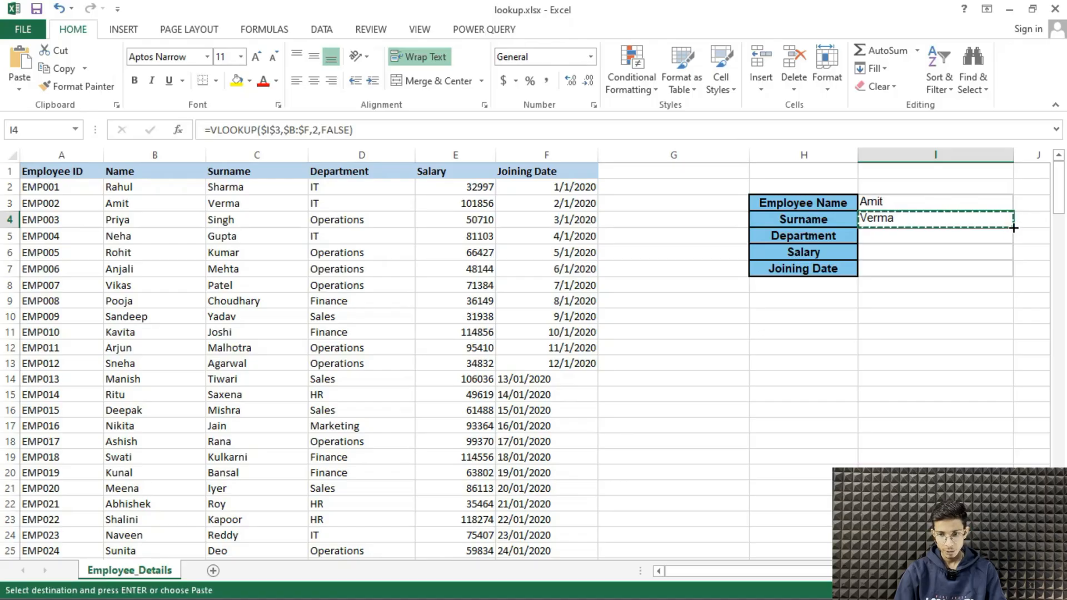
{"action": "left_click", "coordinate": [950, 238]}
{"action": "key", "text": "ctrl+v"}
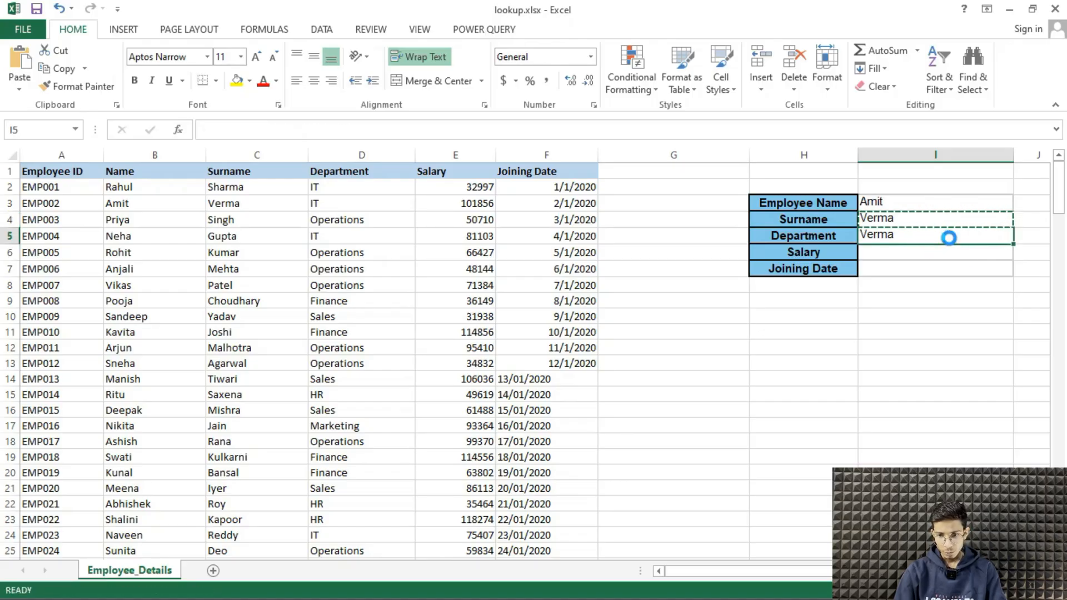
Change the VLOOKUP column index in the Department cell I5 to 3
{"action": "double_click", "coordinate": [949, 238]}
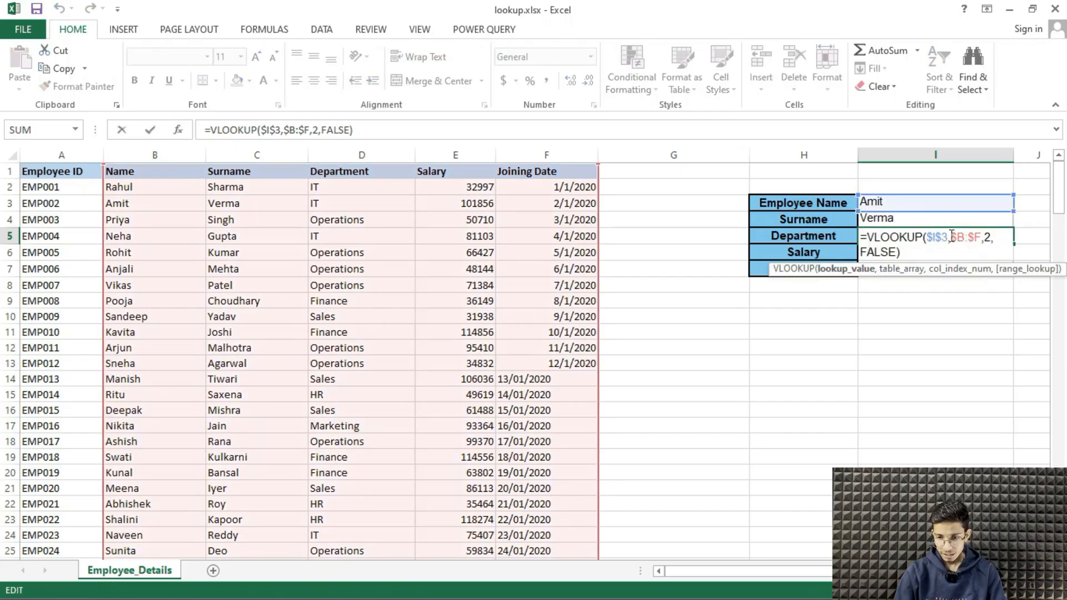
{"action": "left_click", "coordinate": [990, 243]}
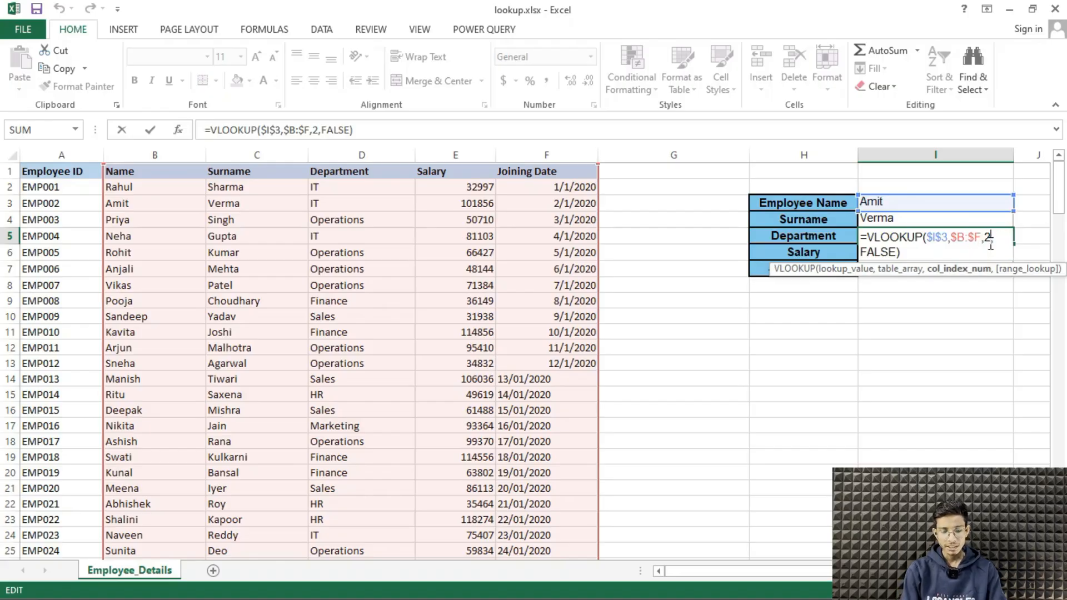
{"action": "key", "text": "BackSpace"}
{"action": "type", "text": "3"}
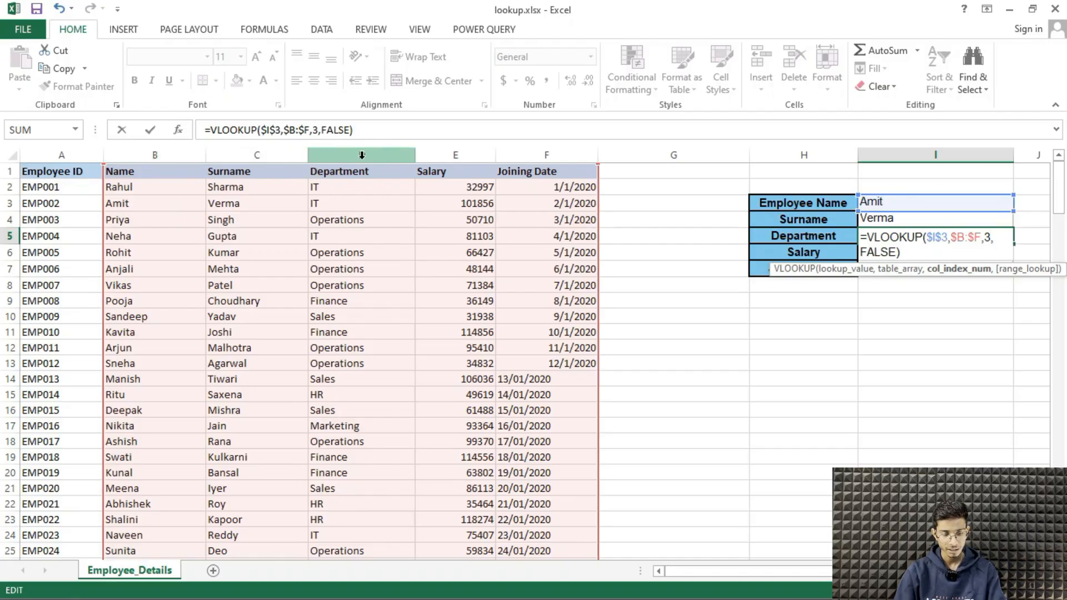
{"action": "key", "text": "Return"}
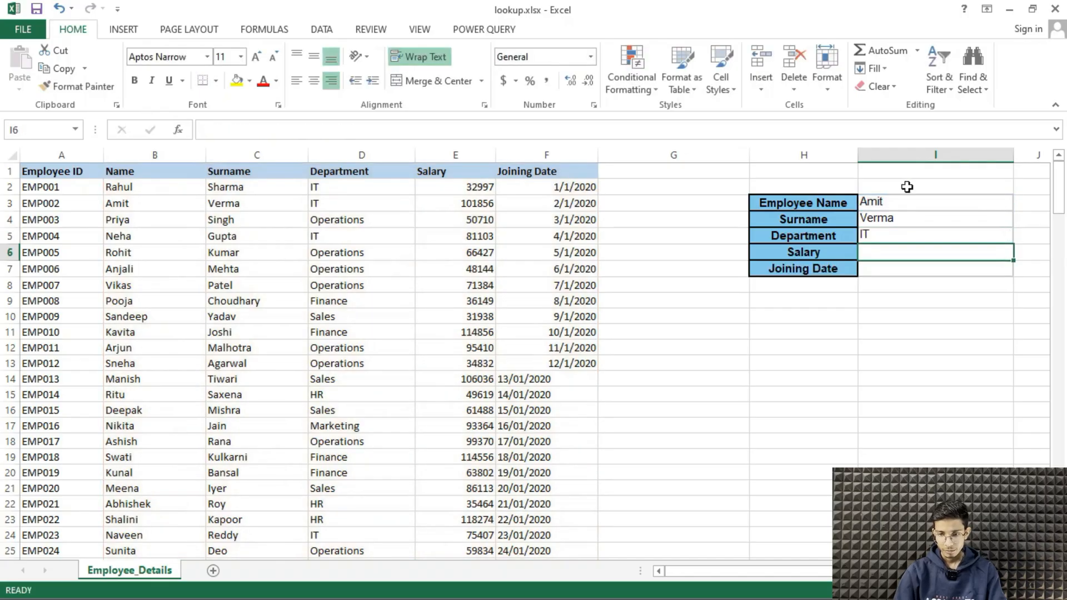
Copy the department VLOOKUP formula from I5 into the Salary cell I6
{"action": "left_click", "coordinate": [921, 234]}
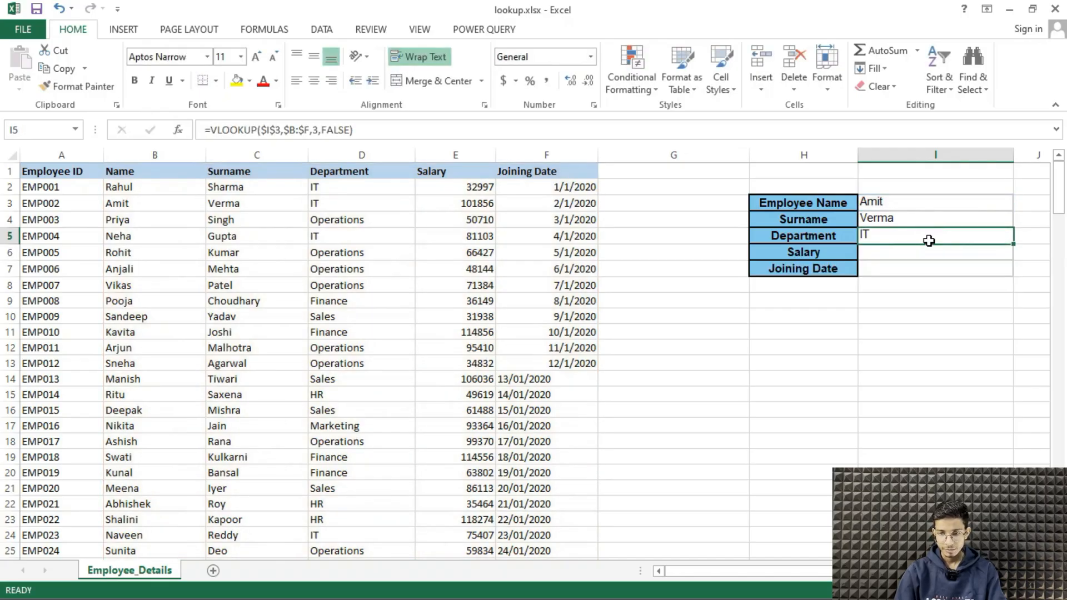
{"action": "left_click", "coordinate": [934, 255]}
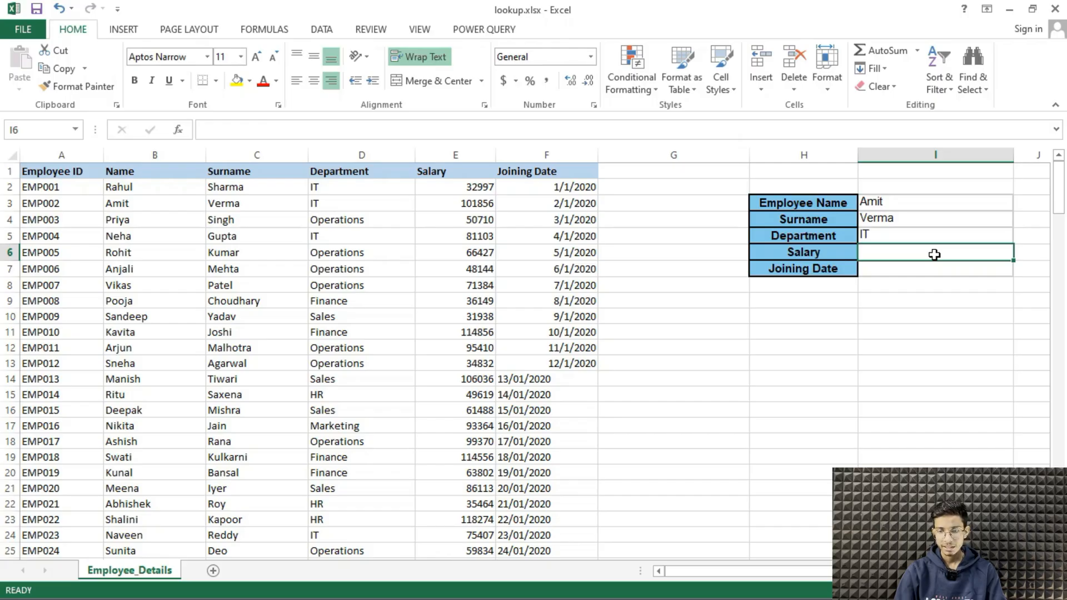
{"action": "left_click", "coordinate": [927, 232]}
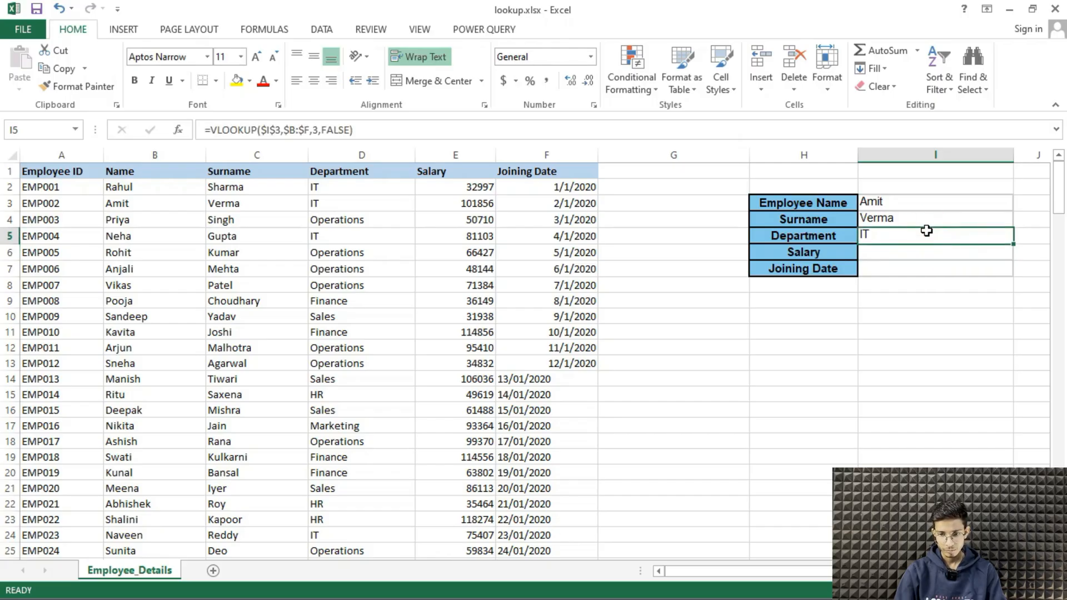
{"action": "key", "text": "ctrl+c"}
{"action": "left_click", "coordinate": [923, 253]}
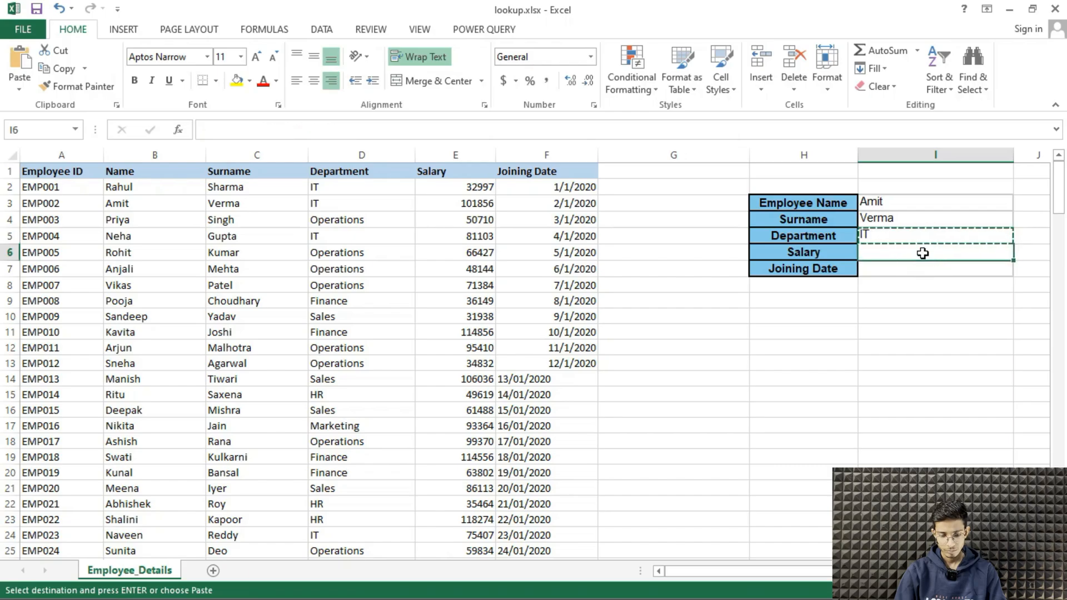
{"action": "key", "text": "ctrl+v"}
Change the VLOOKUP column index in the Salary cell I6 to 4
{"action": "double_click", "coordinate": [922, 253]}
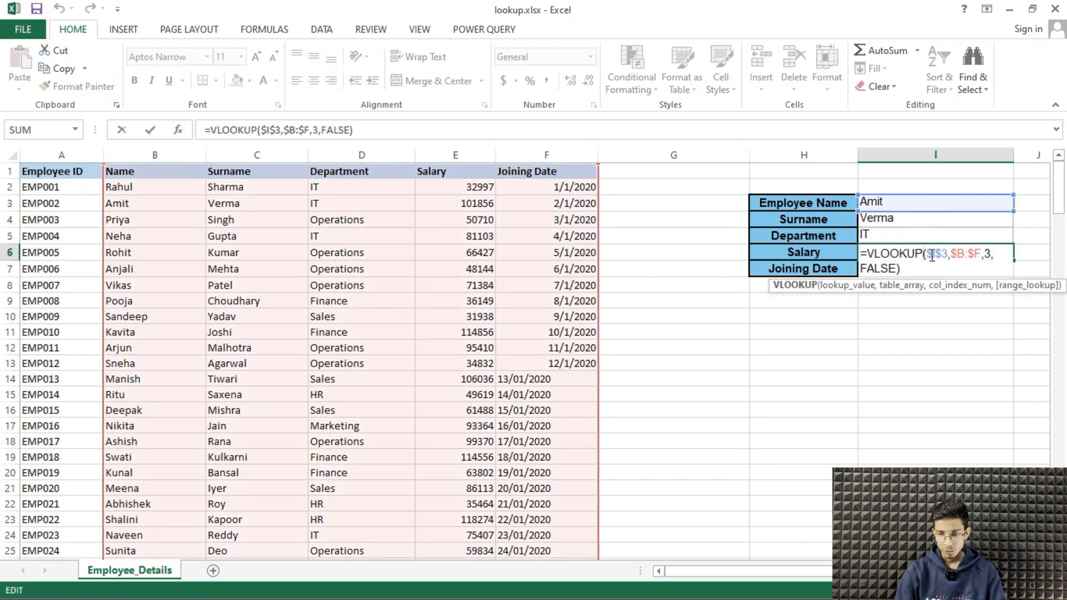
{"action": "left_click", "coordinate": [991, 253]}
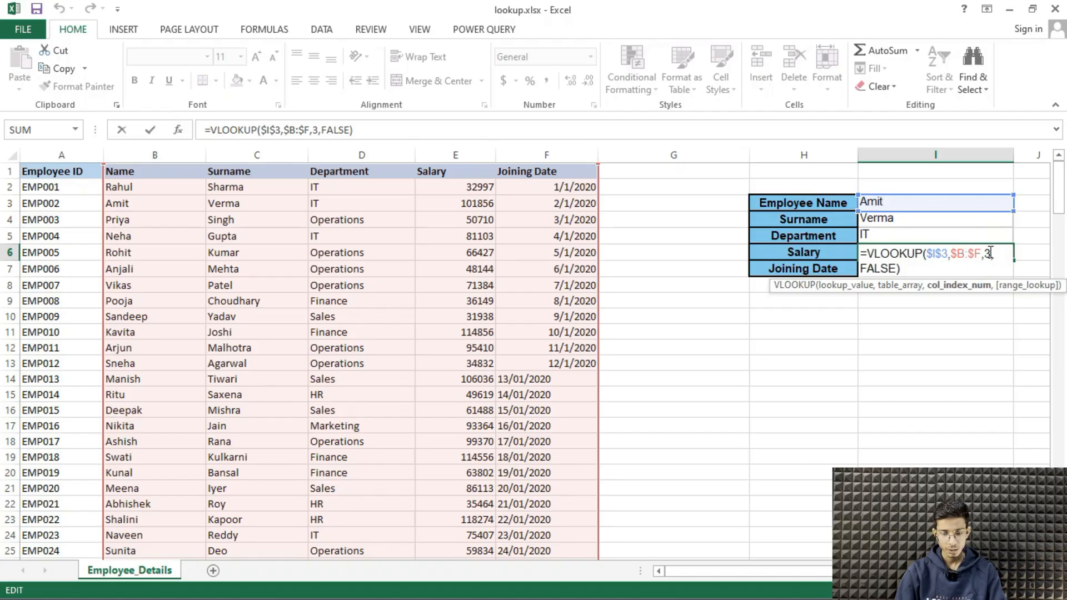
{"action": "key", "text": "BackSpace"}
{"action": "type", "text": "4"}
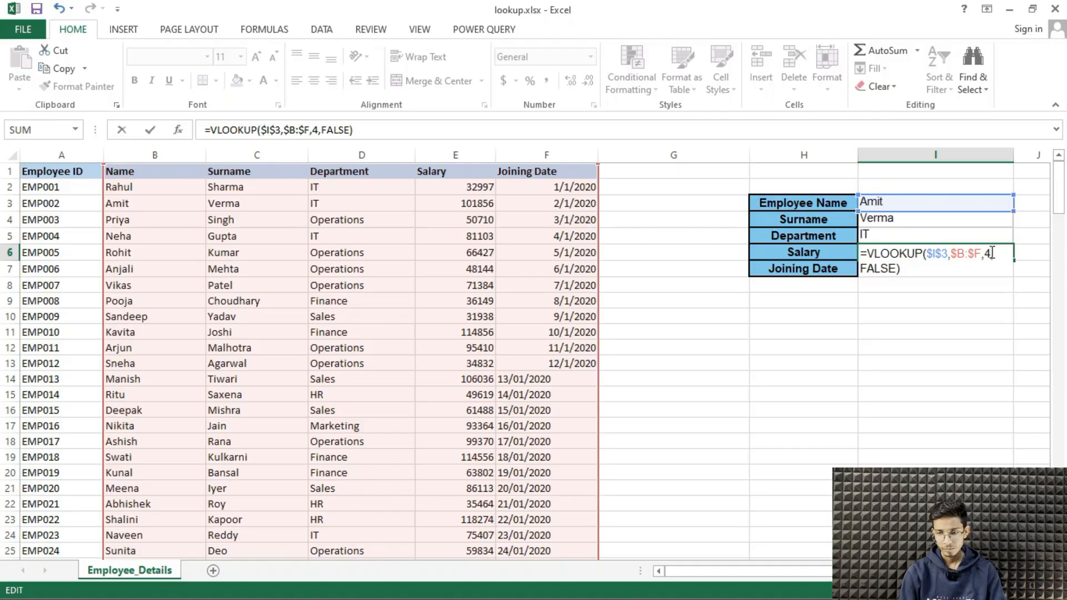
{"action": "key", "text": "Return"}
Copy the salary VLOOKUP formula from I6 into the Joining Date cell I7
{"action": "left_click", "coordinate": [991, 251]}
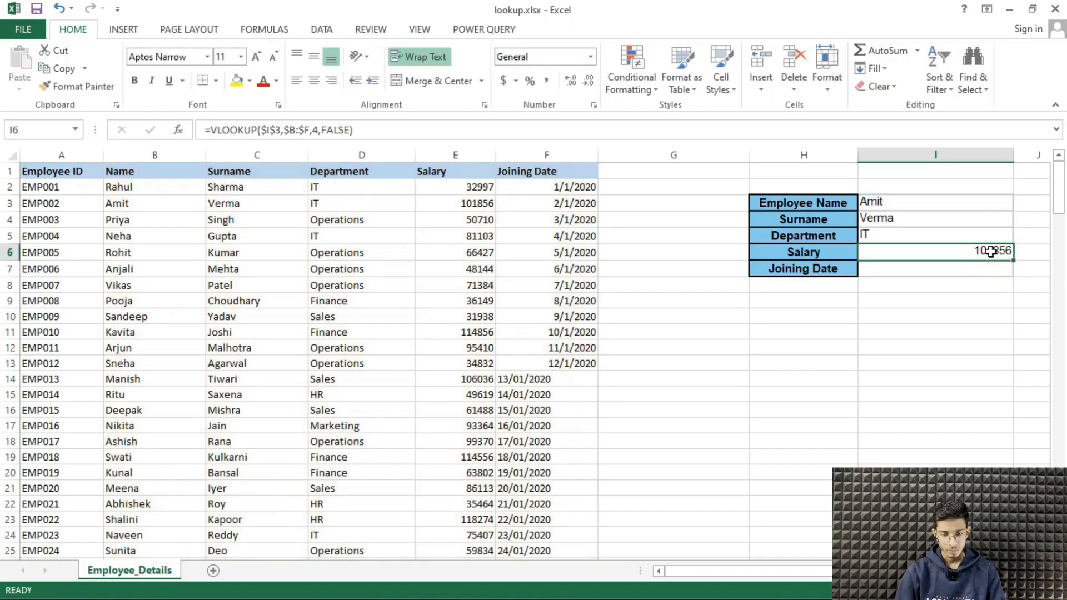
{"action": "key", "text": "ctrl+c"}
{"action": "left_click", "coordinate": [988, 274]}
{"action": "key", "text": "ctrl+v"}
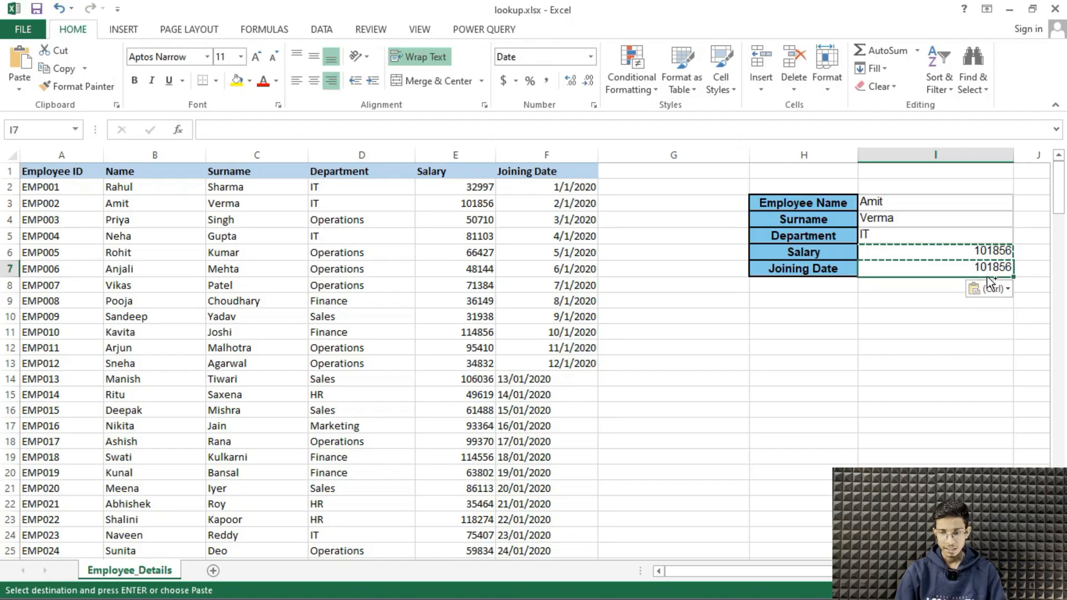
Change the VLOOKUP column index in the Joining Date cell I7 to 5
{"action": "double_click", "coordinate": [993, 269]}
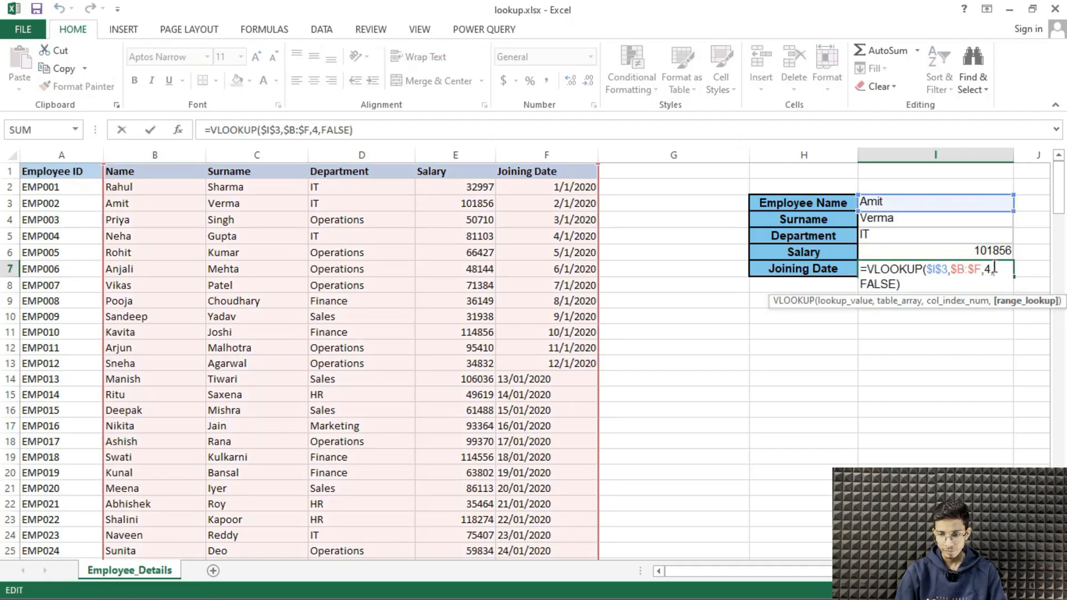
{"action": "left_click", "coordinate": [991, 271]}
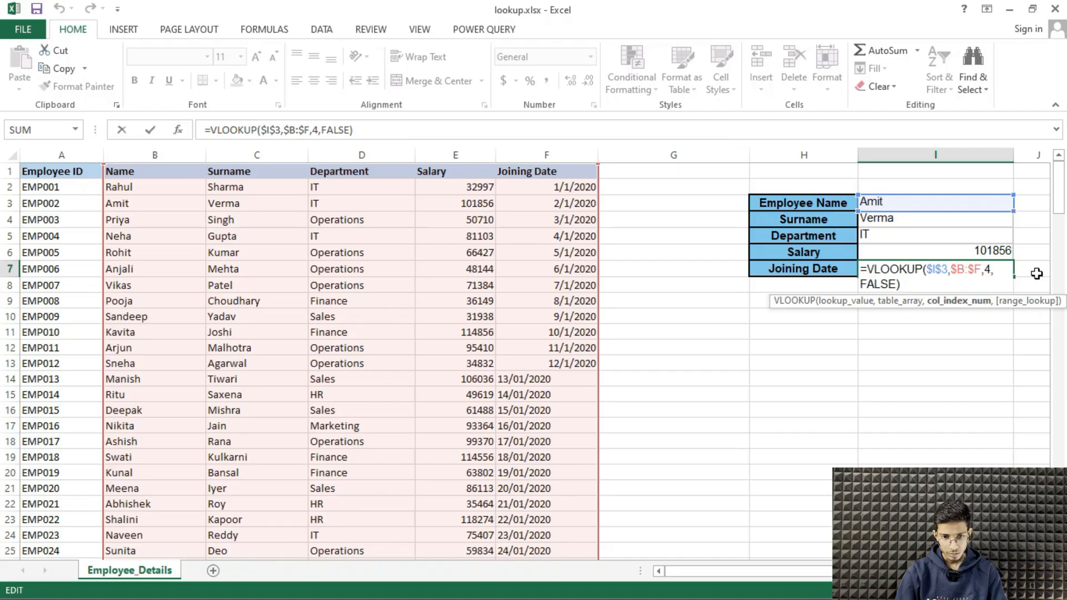
{"action": "key", "text": "BackSpace"}
{"action": "type", "text": "5"}
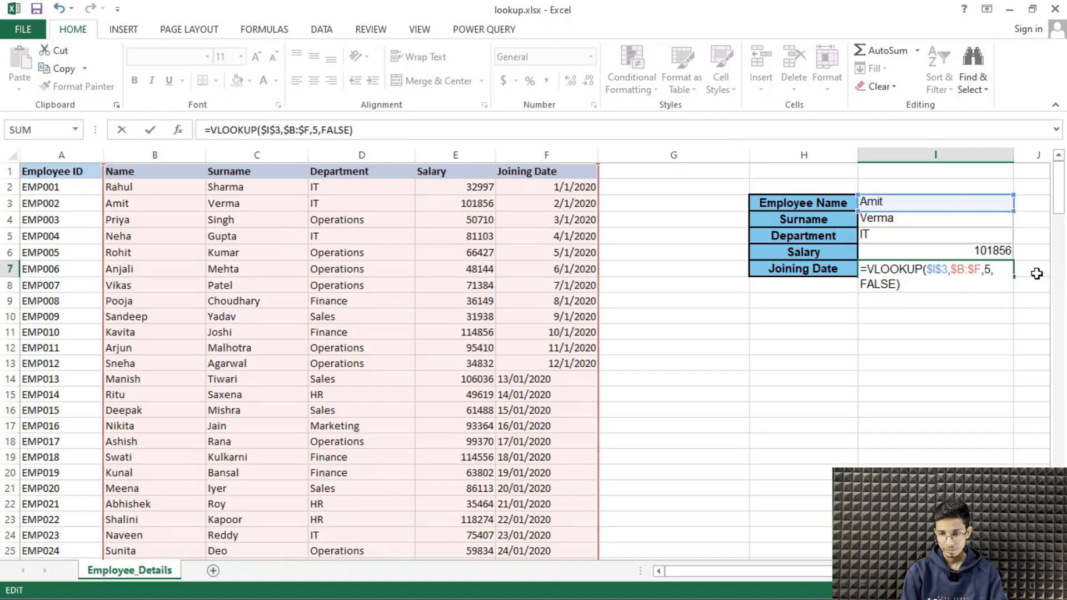
{"action": "key", "text": "Return"}
Format the joining date in I7 as Short Date and select row 3 to compare its record with the form
{"action": "left_click", "coordinate": [995, 268]}
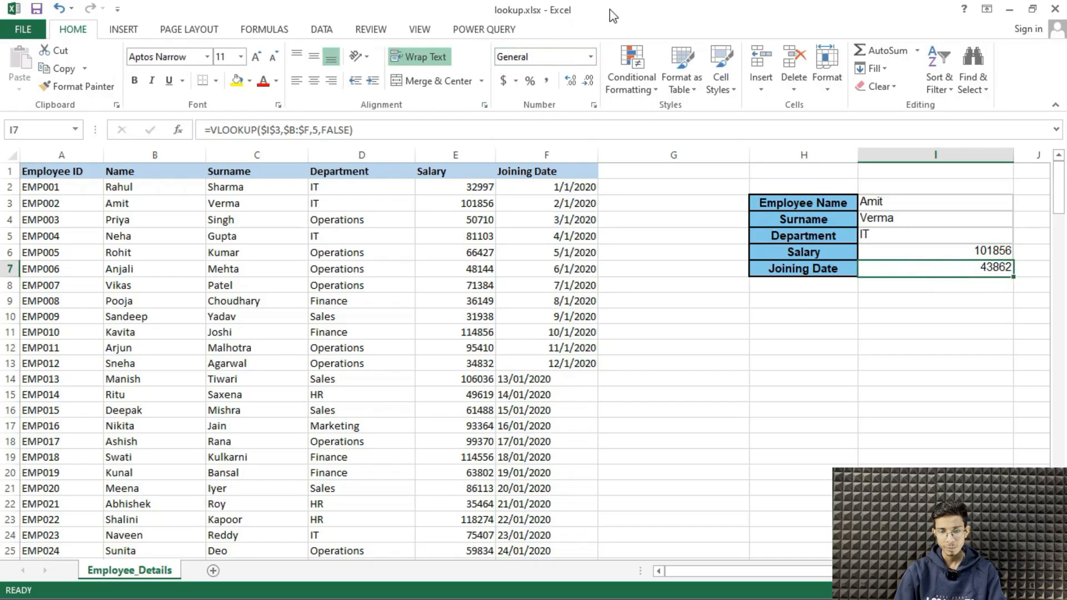
{"action": "left_click", "coordinate": [590, 57]}
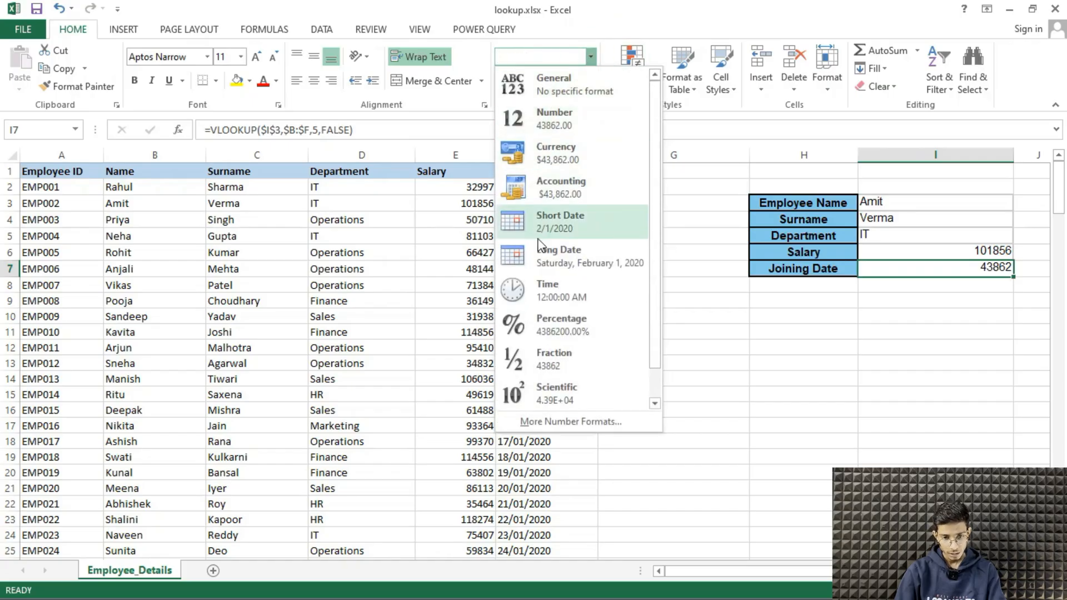
{"action": "left_click", "coordinate": [552, 219]}
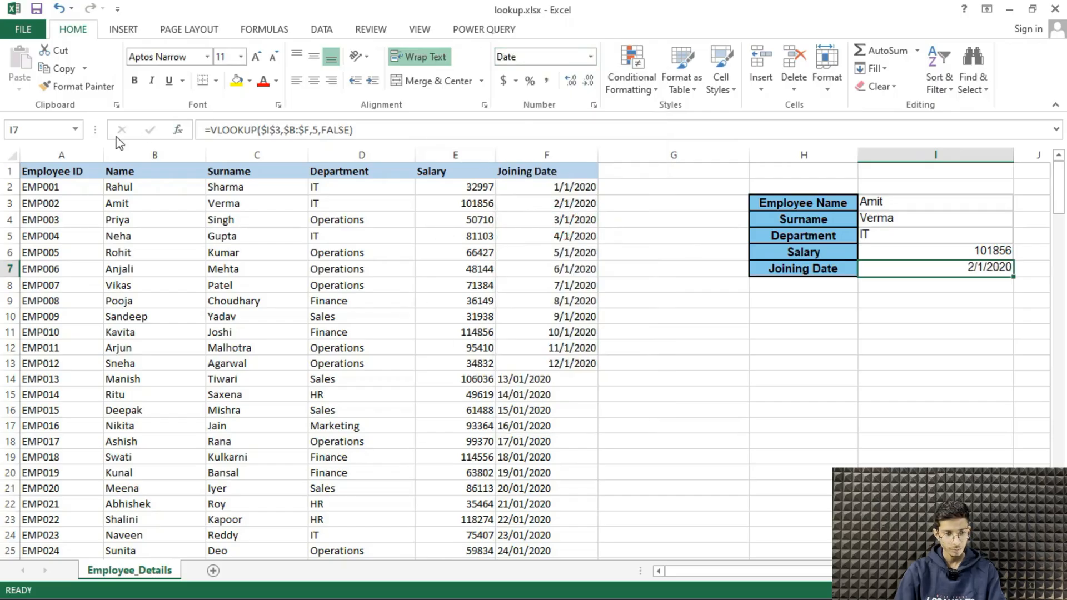
{"action": "left_click", "coordinate": [9, 203]}
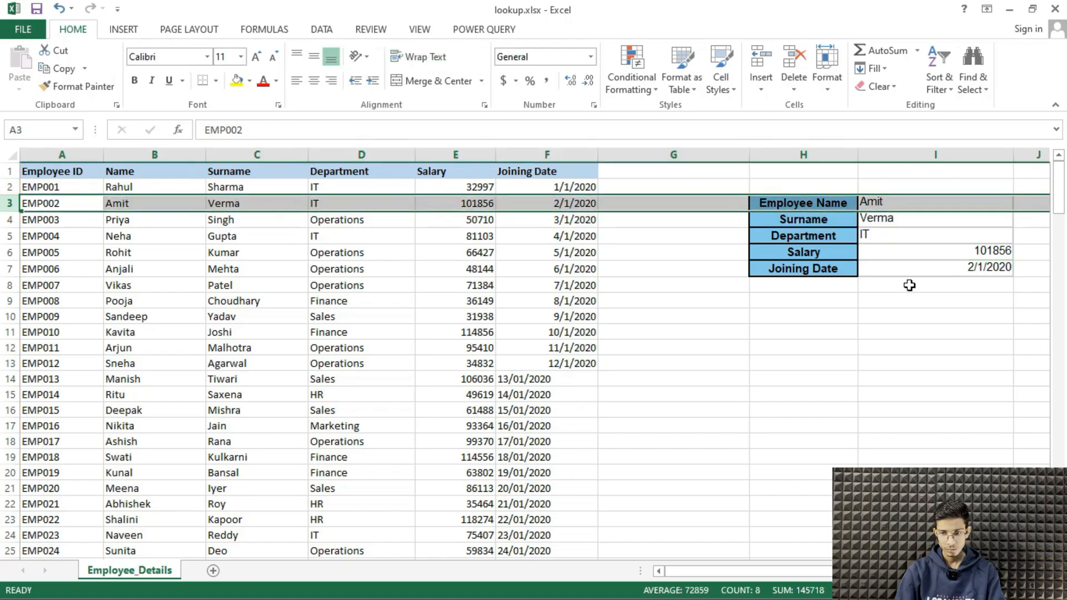